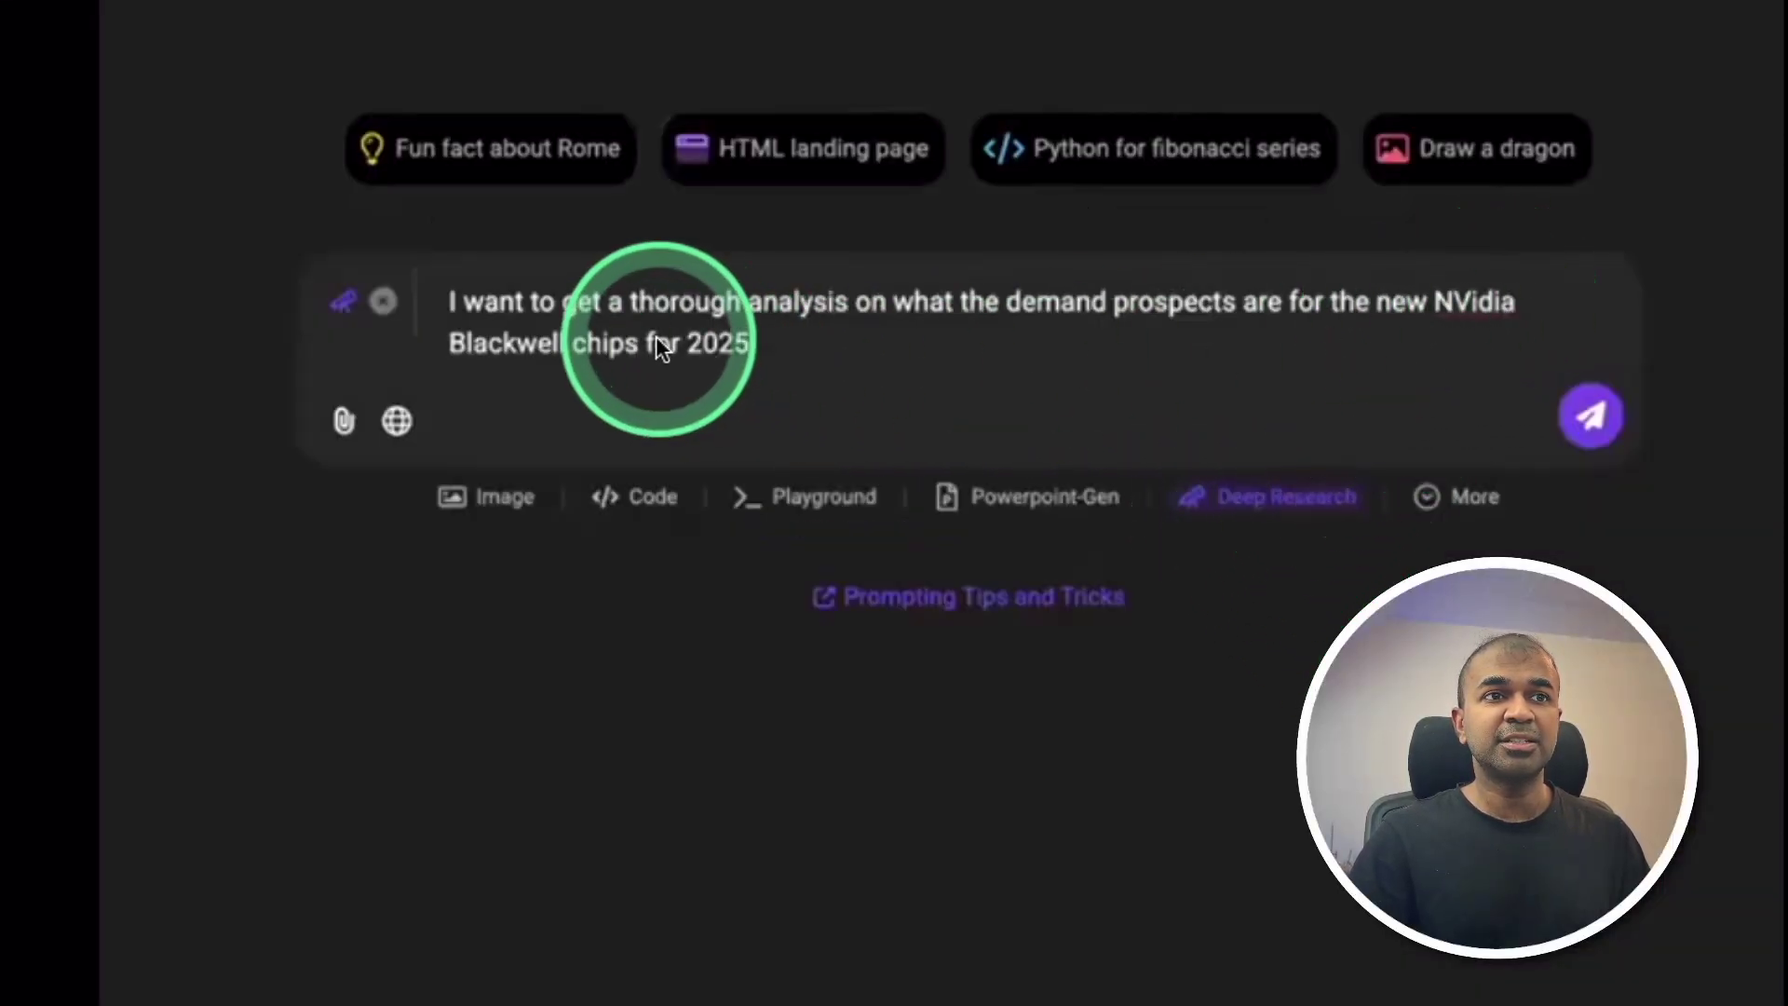
Send the Deep Research prompt on 2025 demand prospects for NVidia Blackwell chips
key("Return")
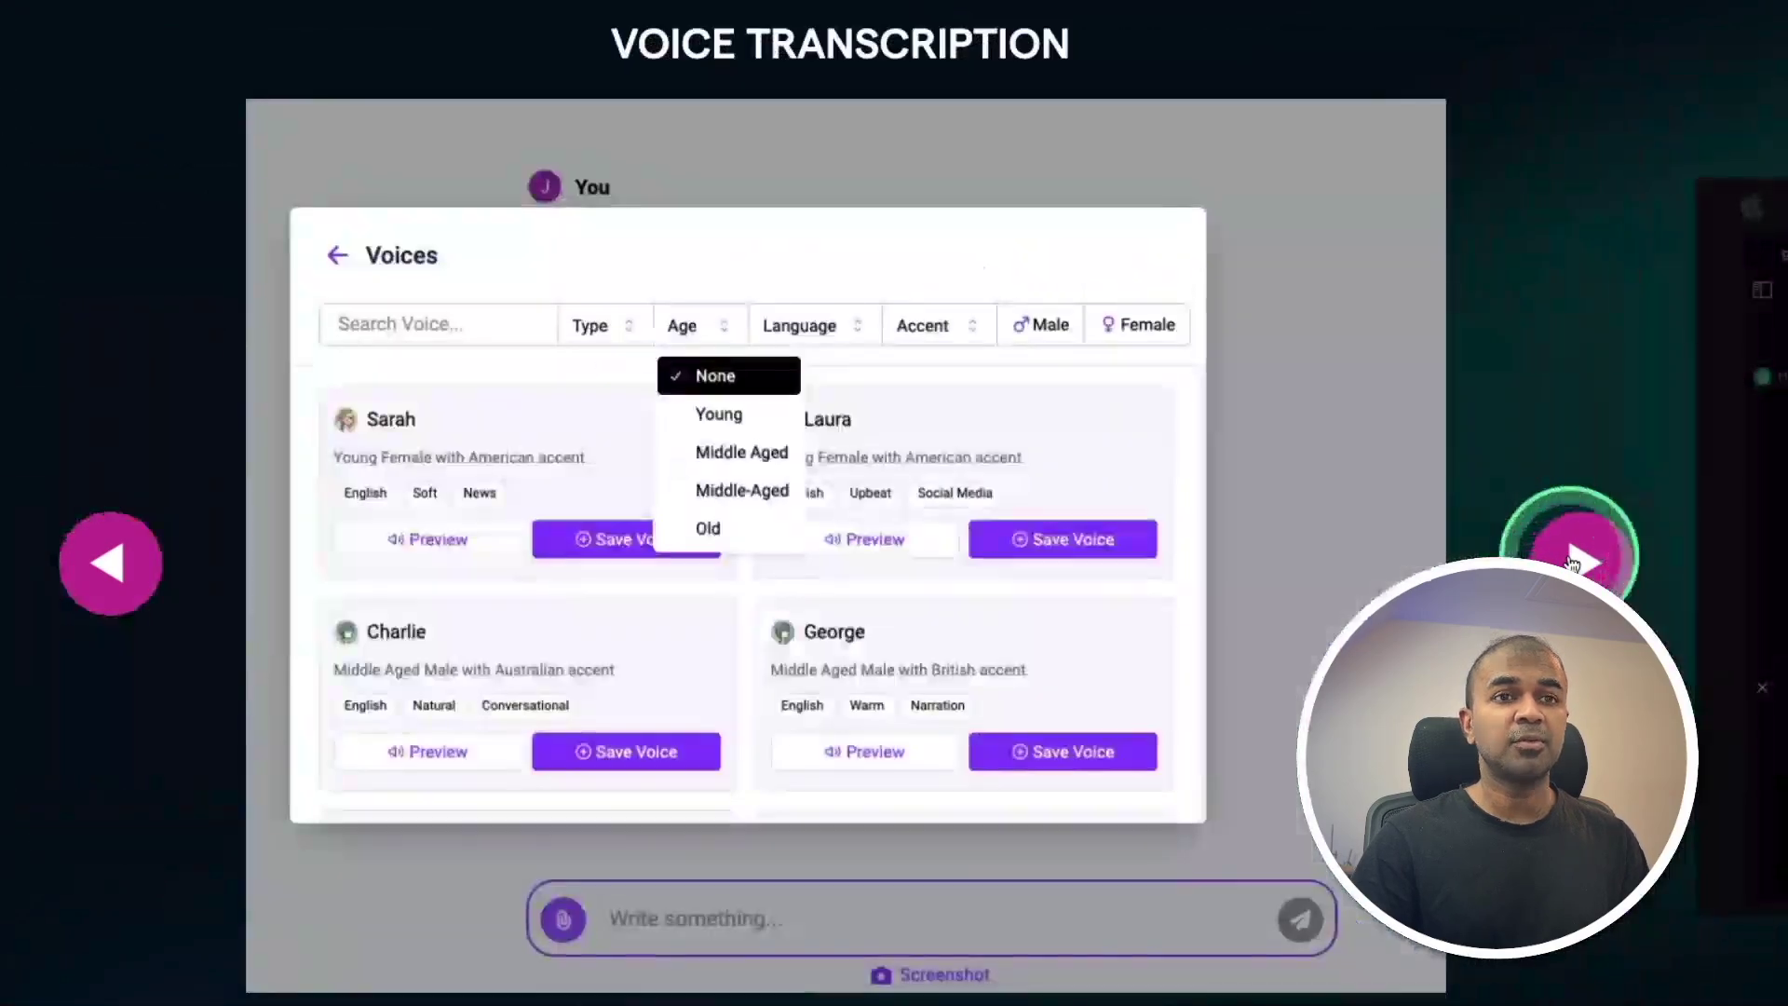
Advance the carousel past the Code and Text Editor, Custom Chatbots, DataLLM and Computer Agent slides
left_click(1572, 563)
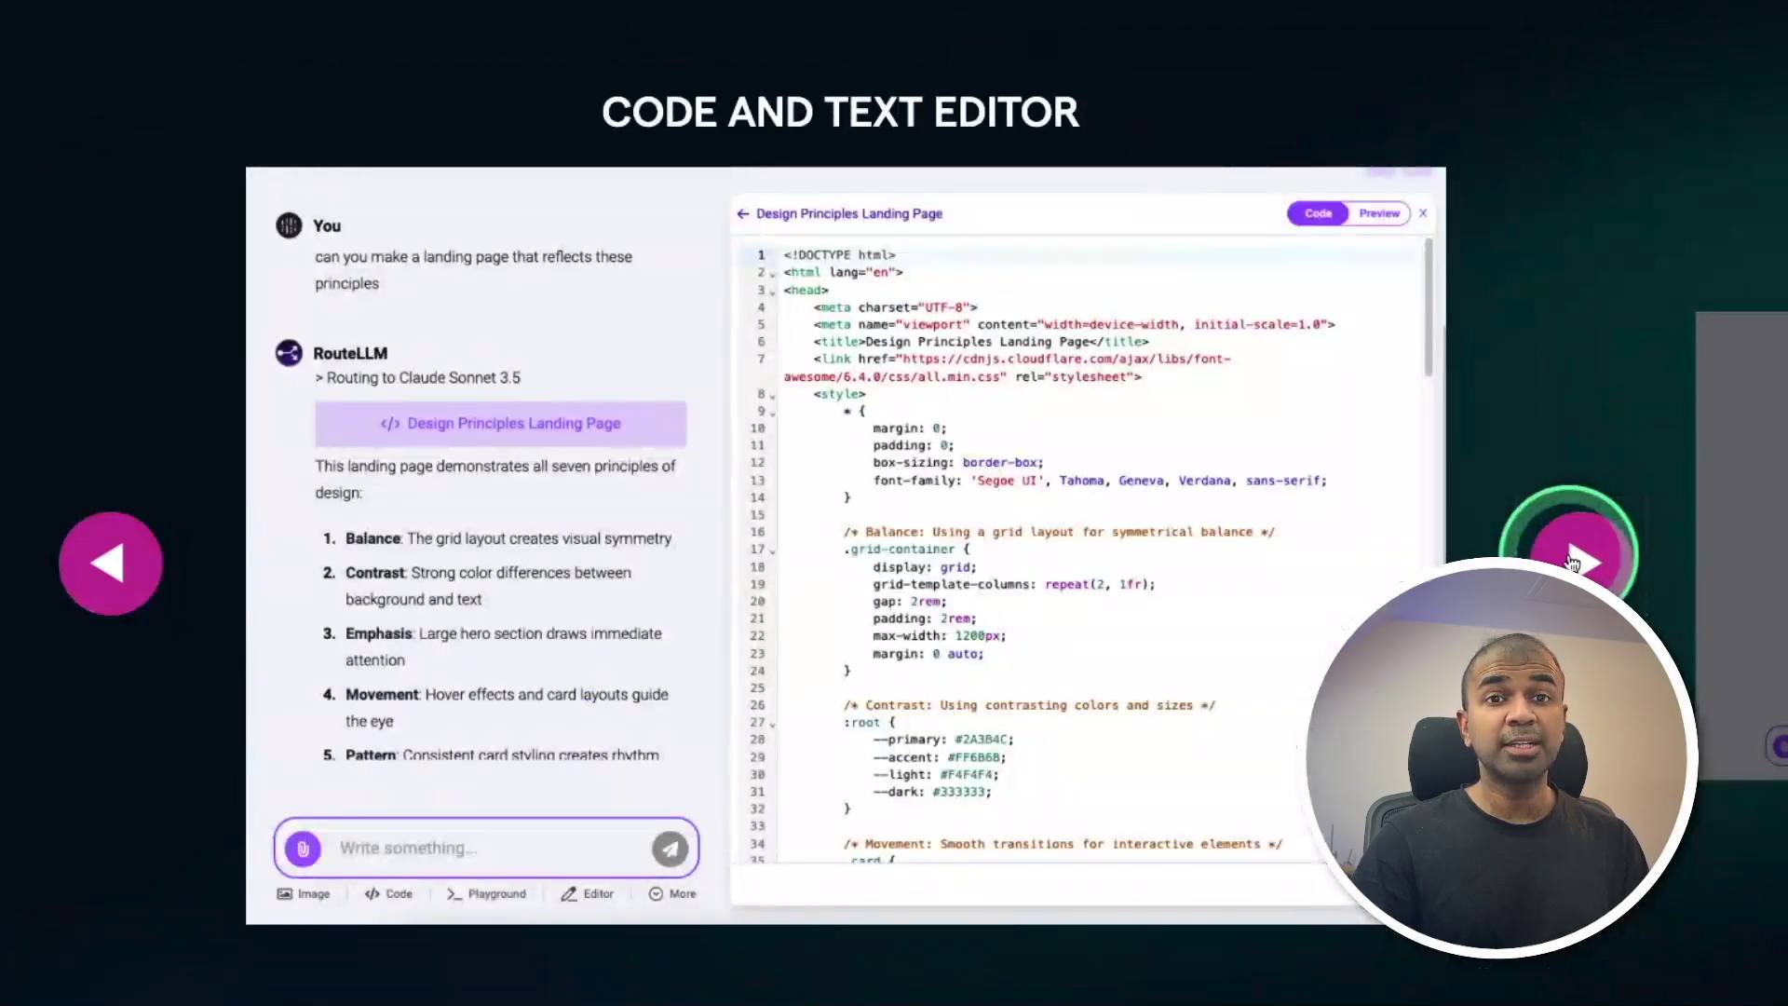
left_click(1575, 562)
left_click(1578, 559)
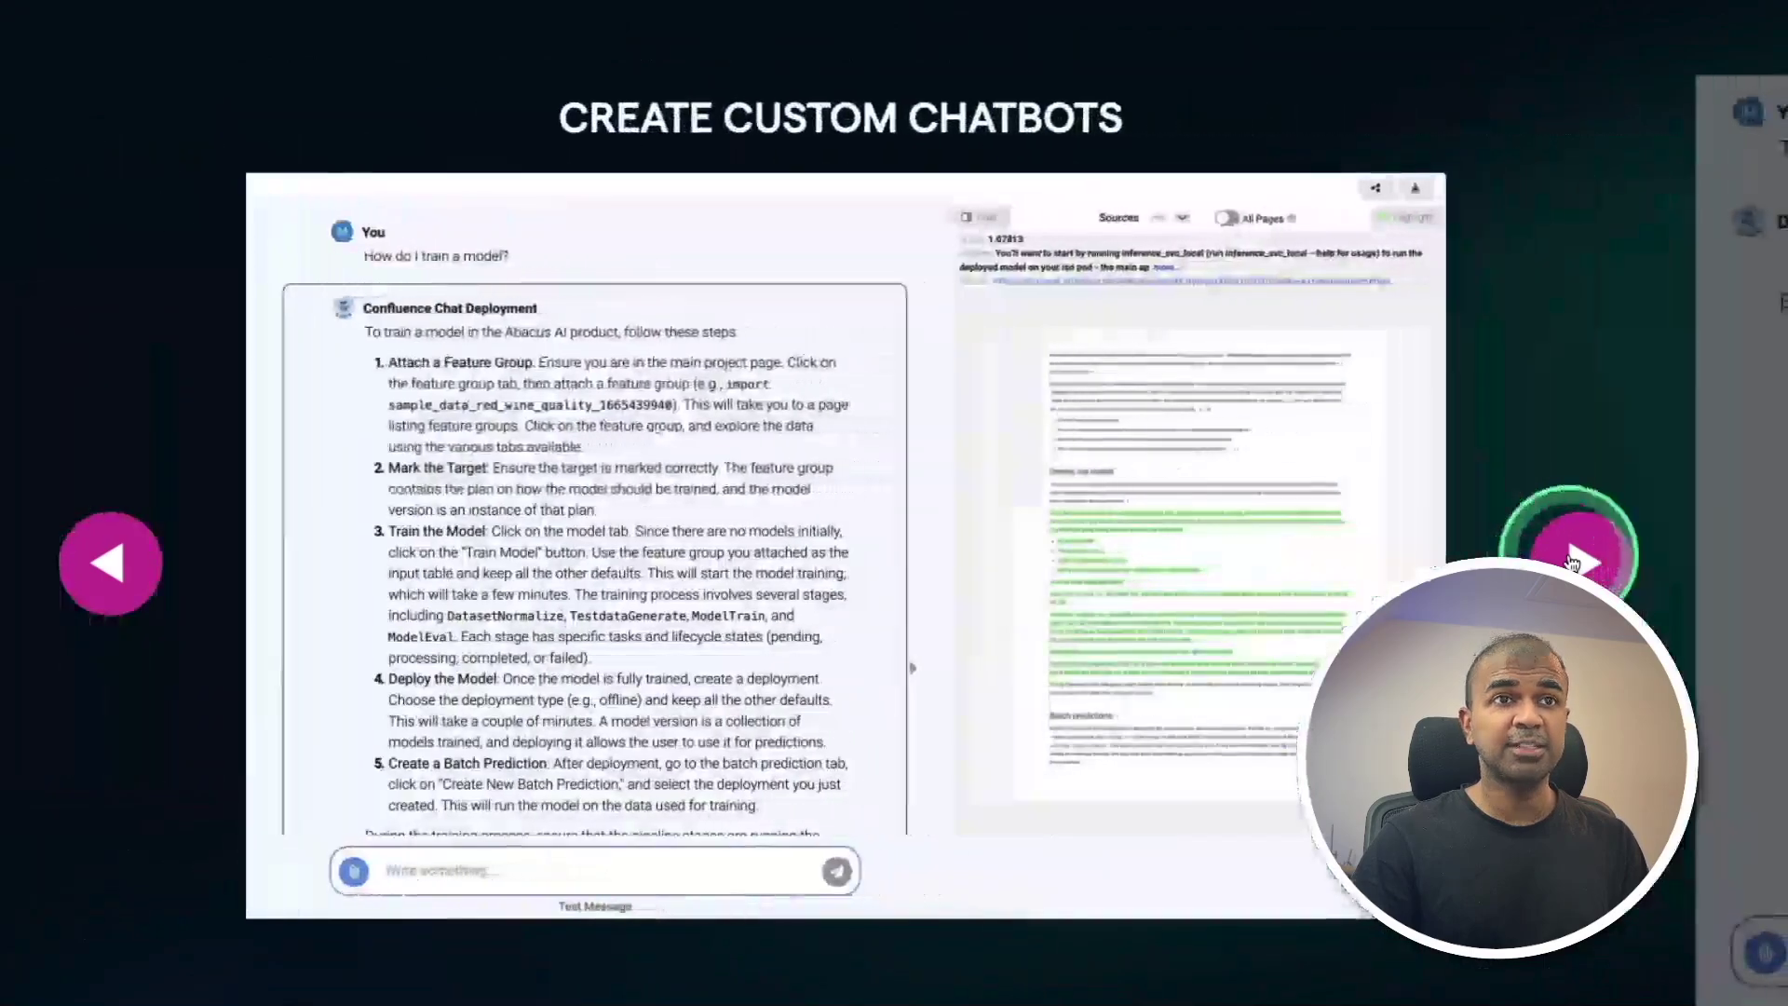
left_click(1582, 557)
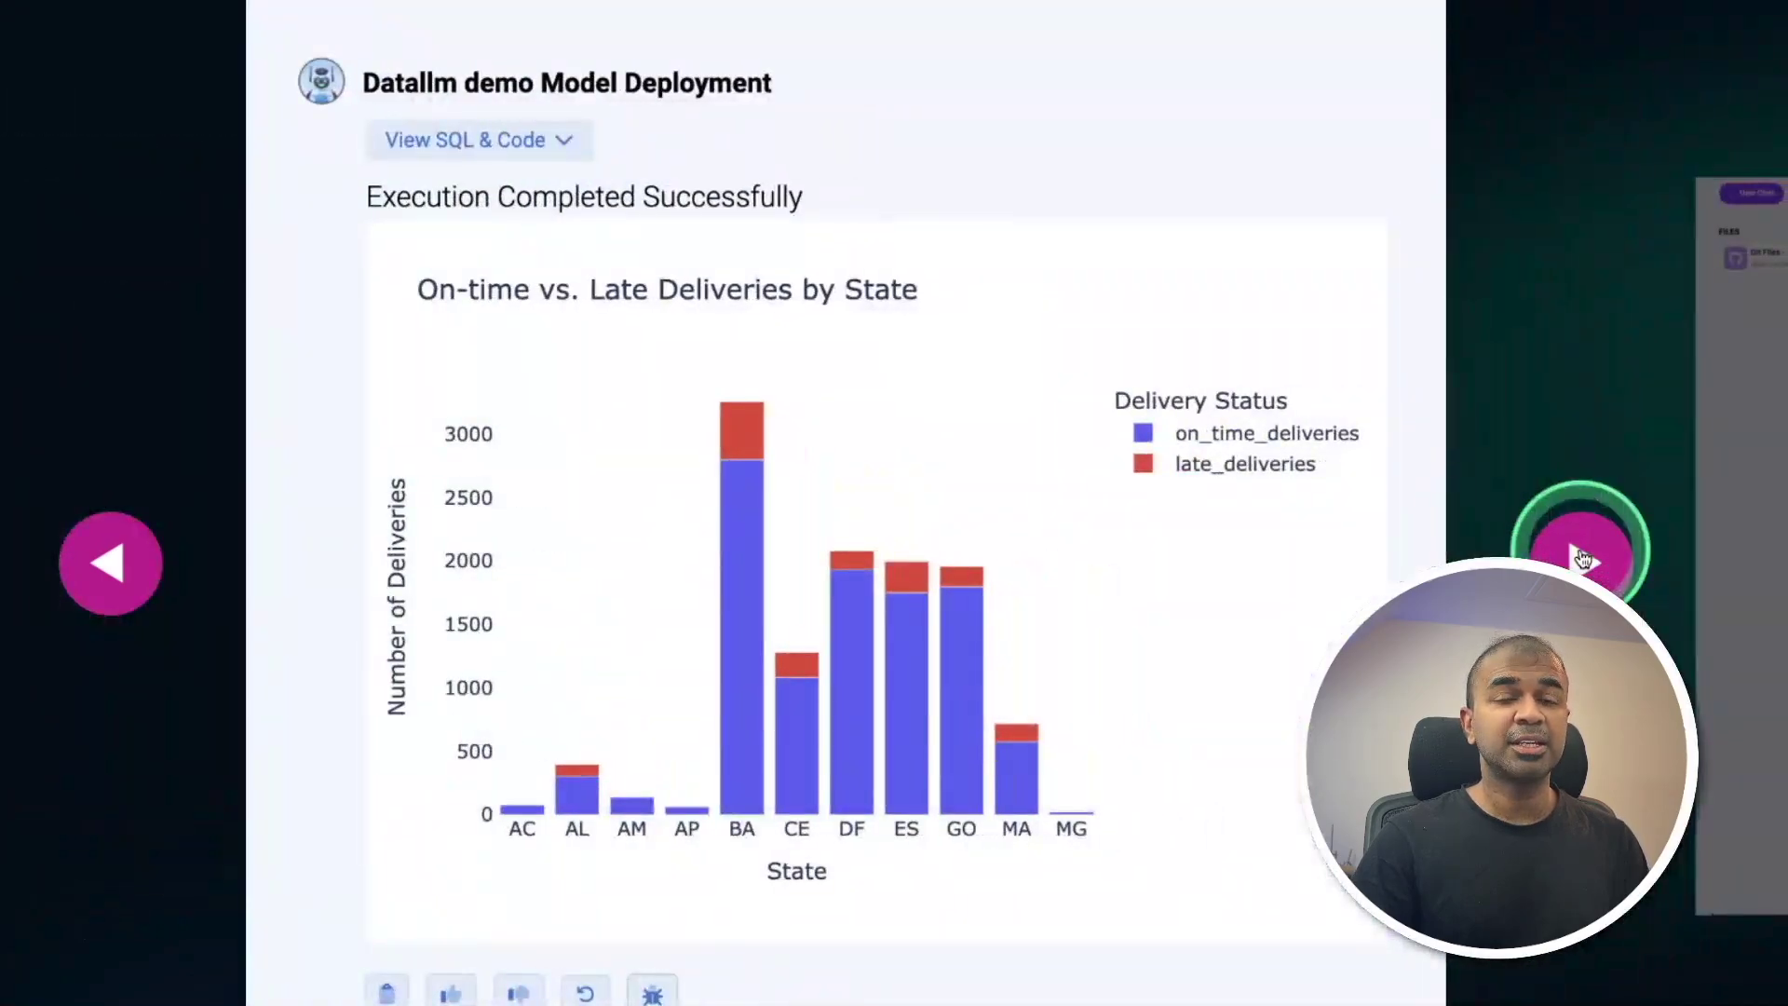
left_click(1582, 557)
left_click(1581, 557)
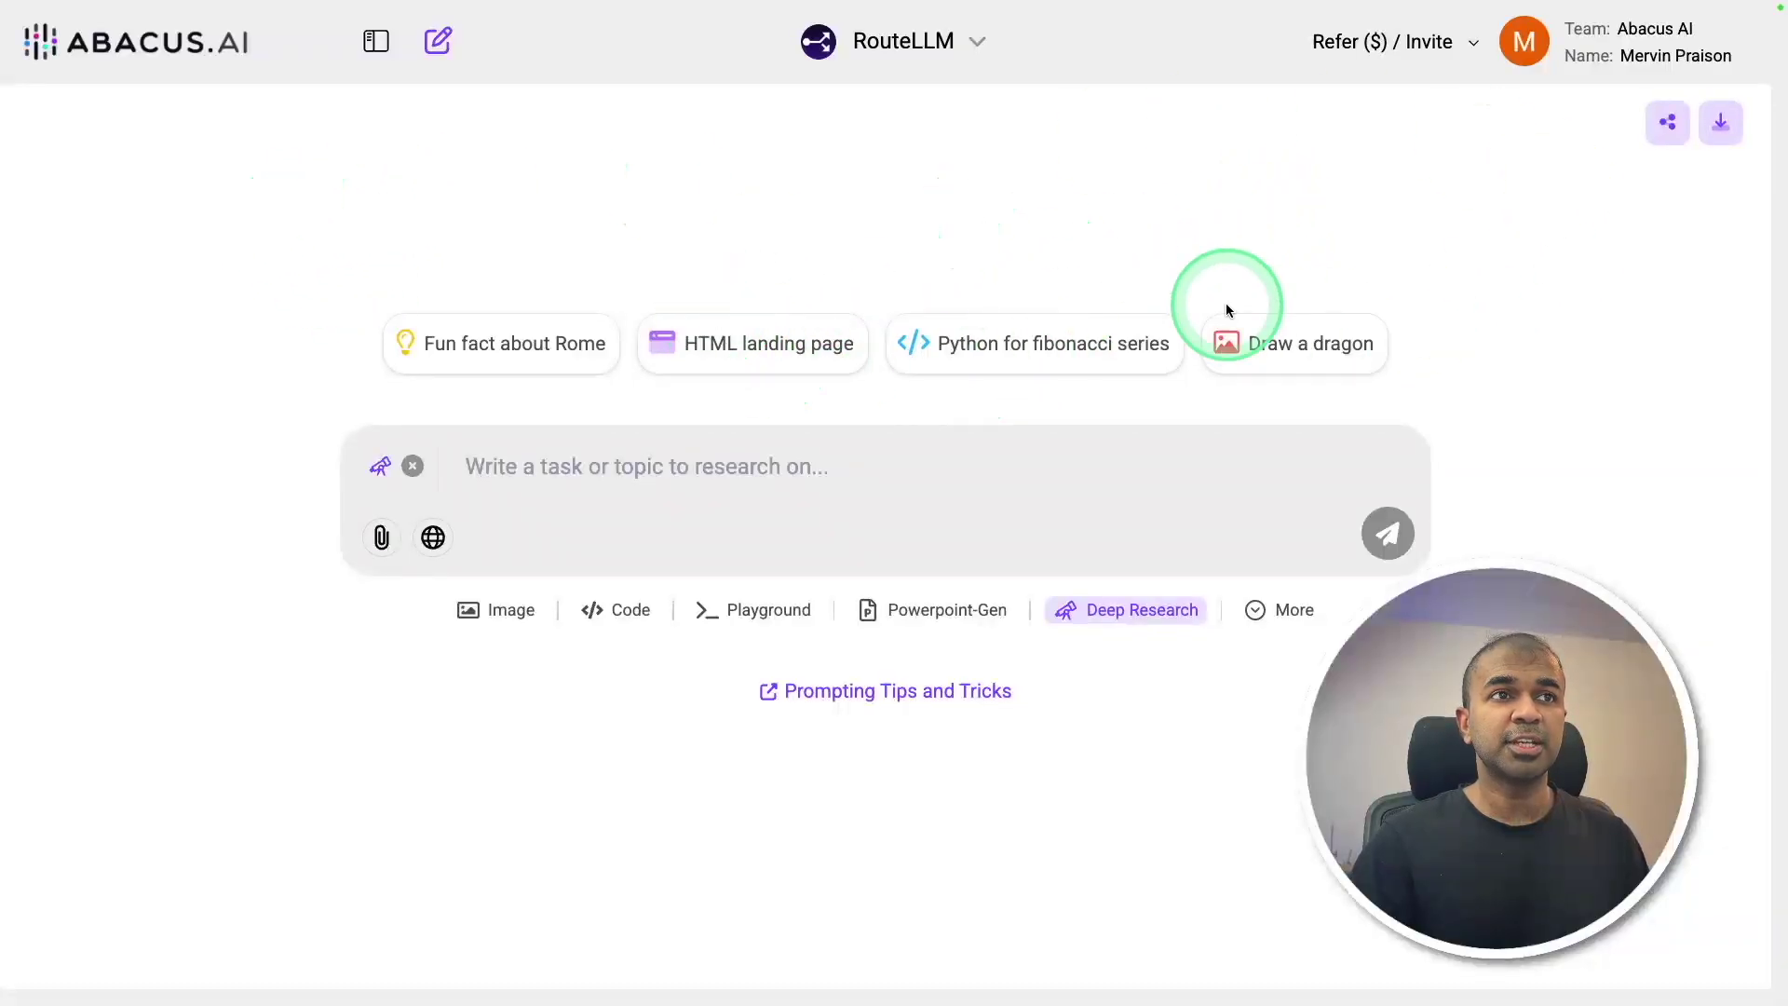
Toggle Deep Research off and back on, then send the AI Agents latest advancements prompt
left_click(1107, 618)
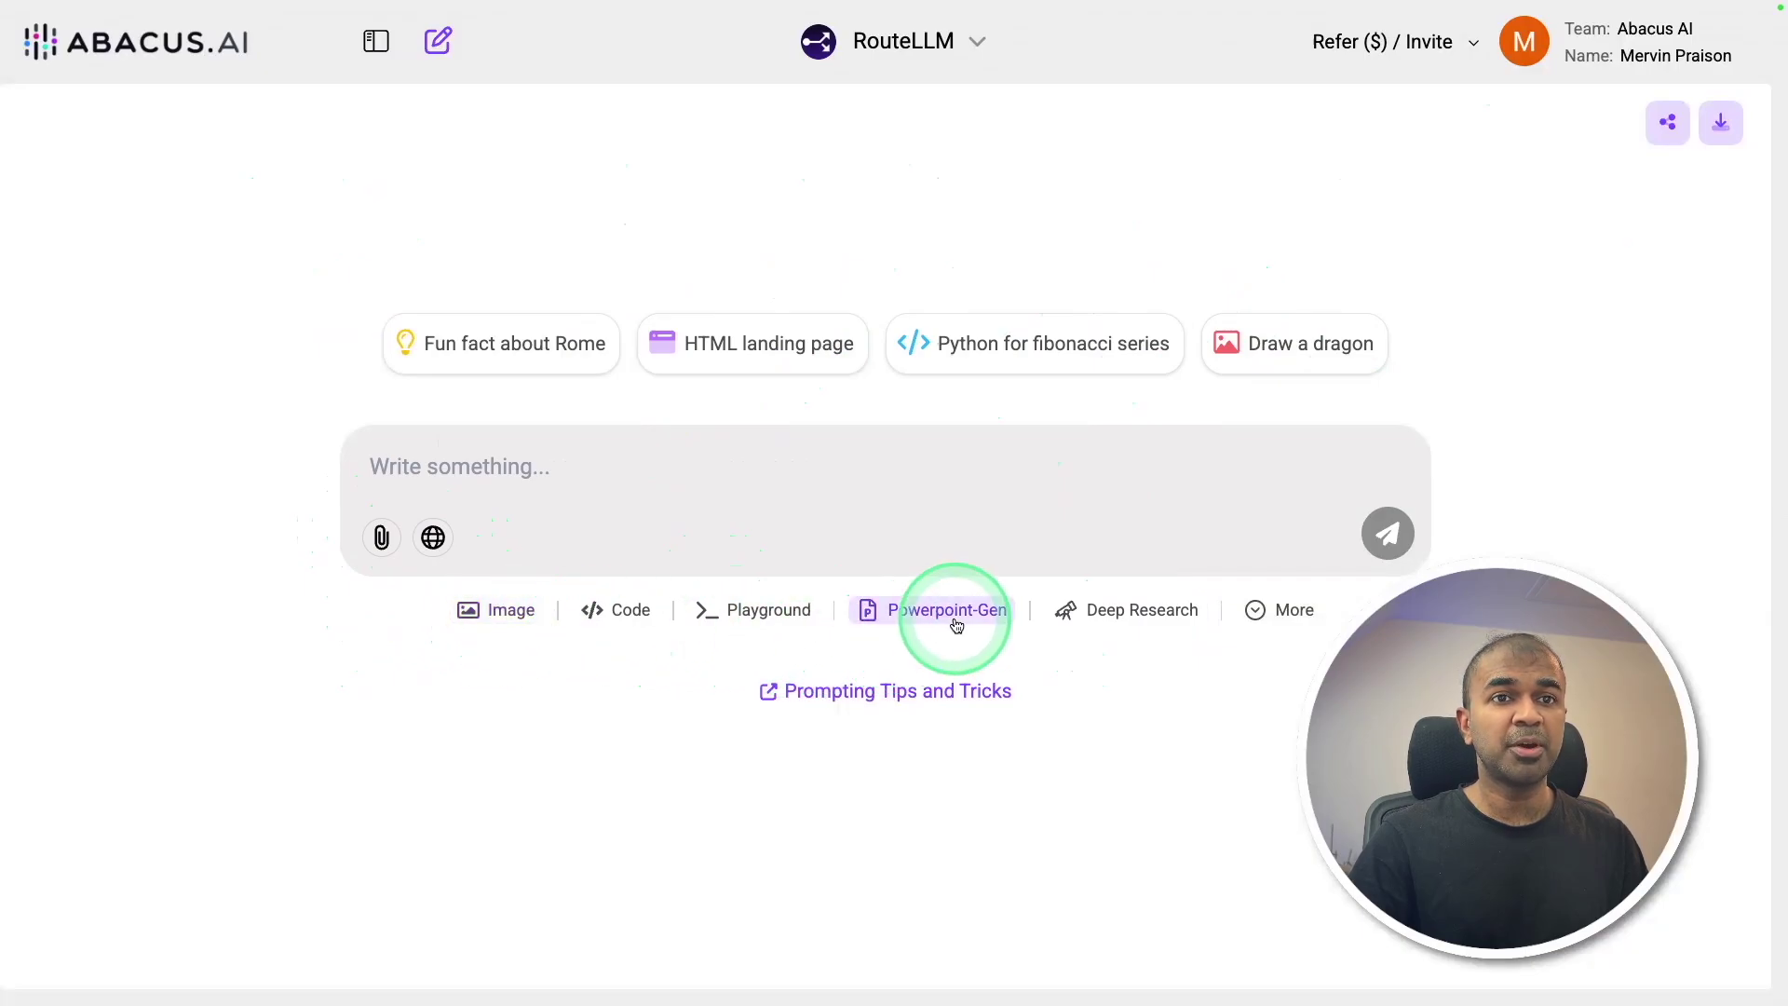
left_click(1145, 615)
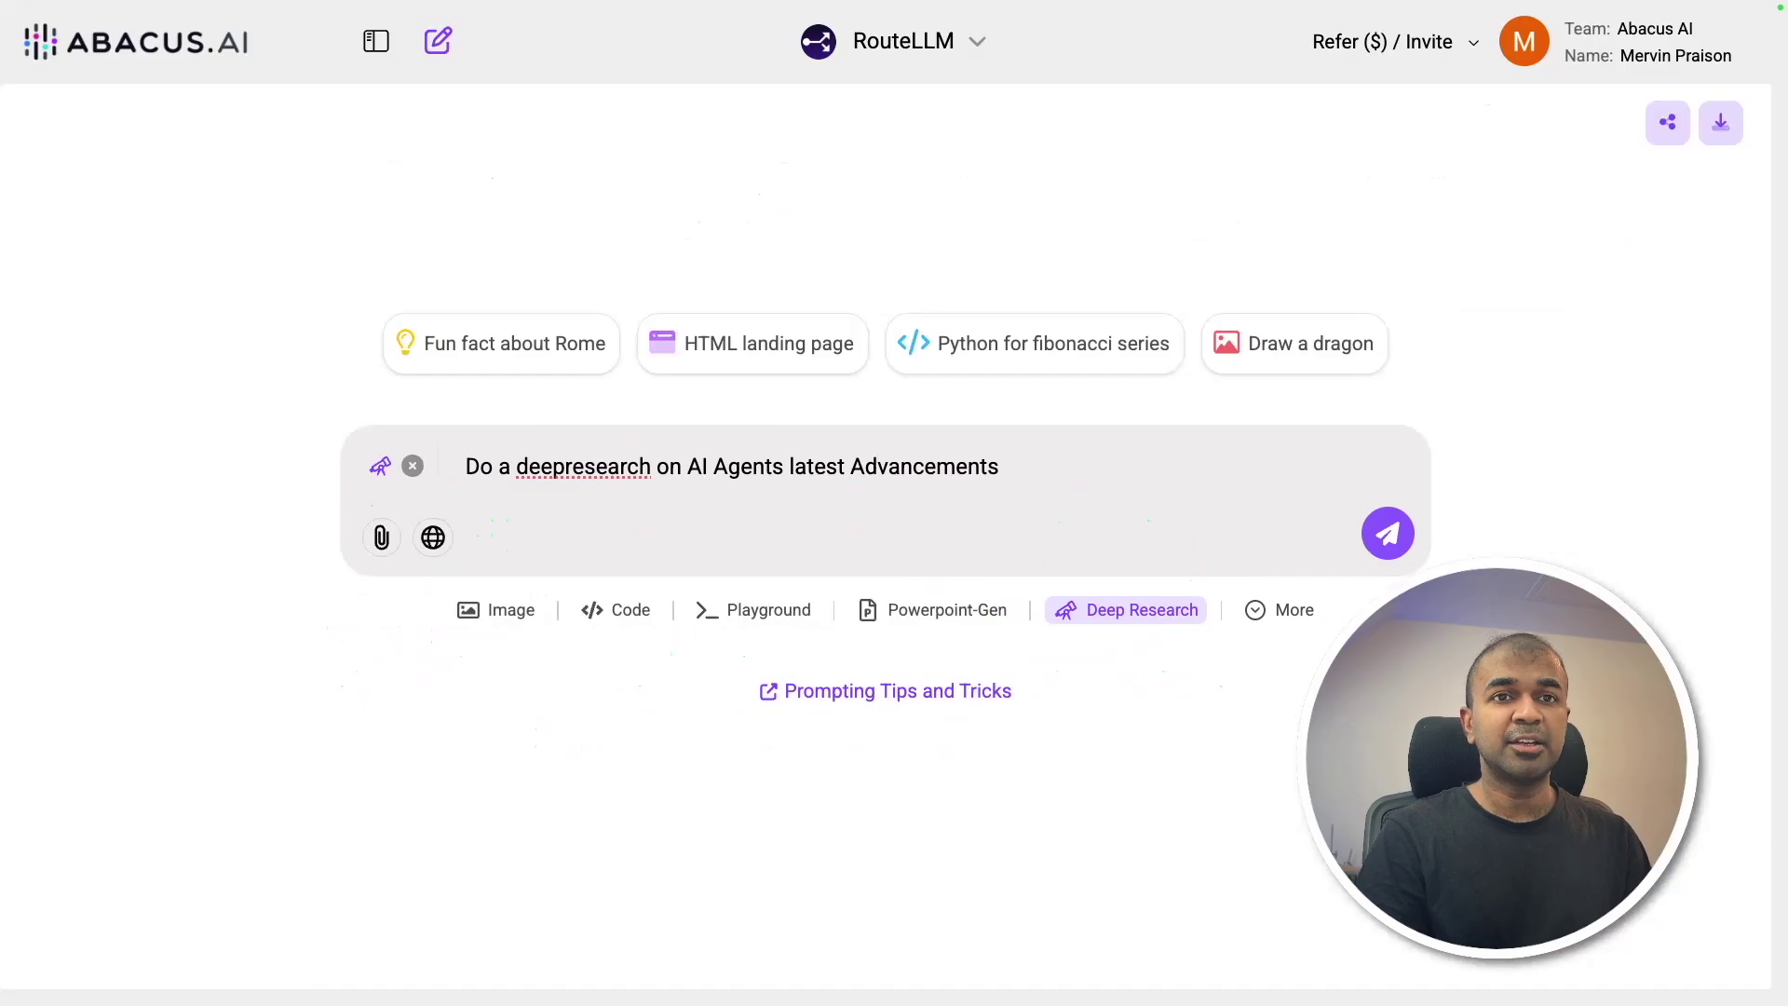
key("Return")
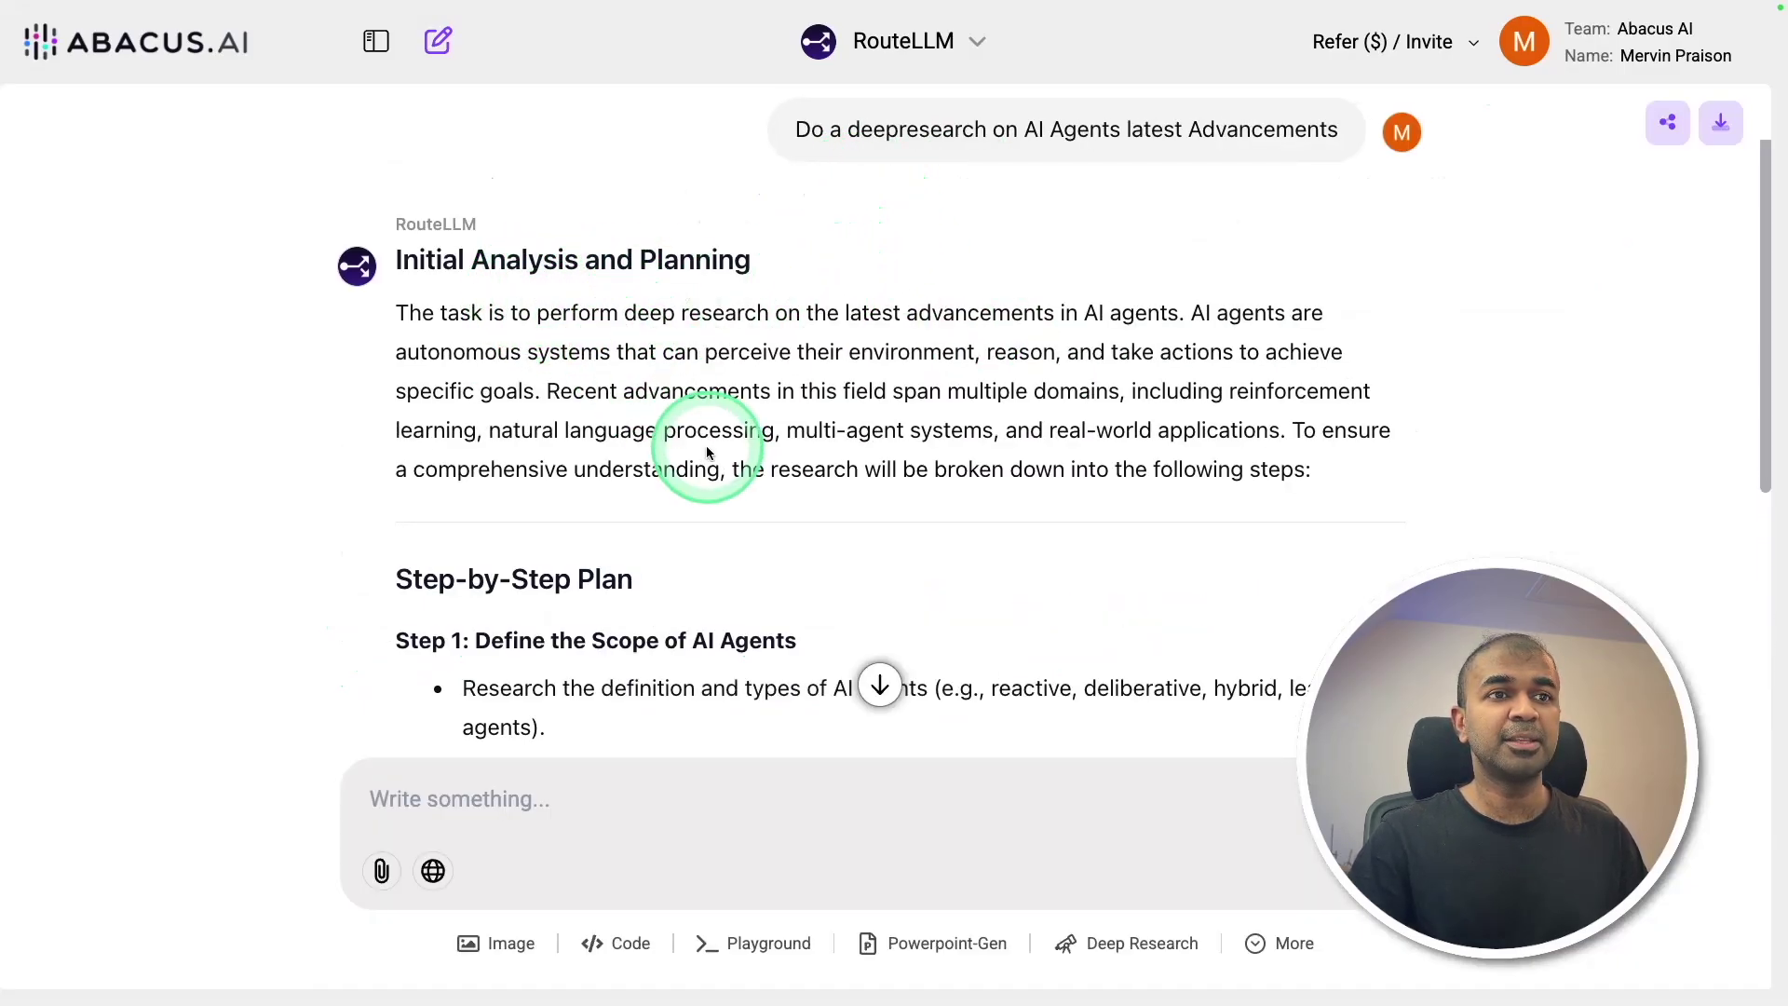
Scroll the Step-by-Step Plan through Step 5 to 'Research in progress... 10 sources'
scroll(702, 450, "down", 4)
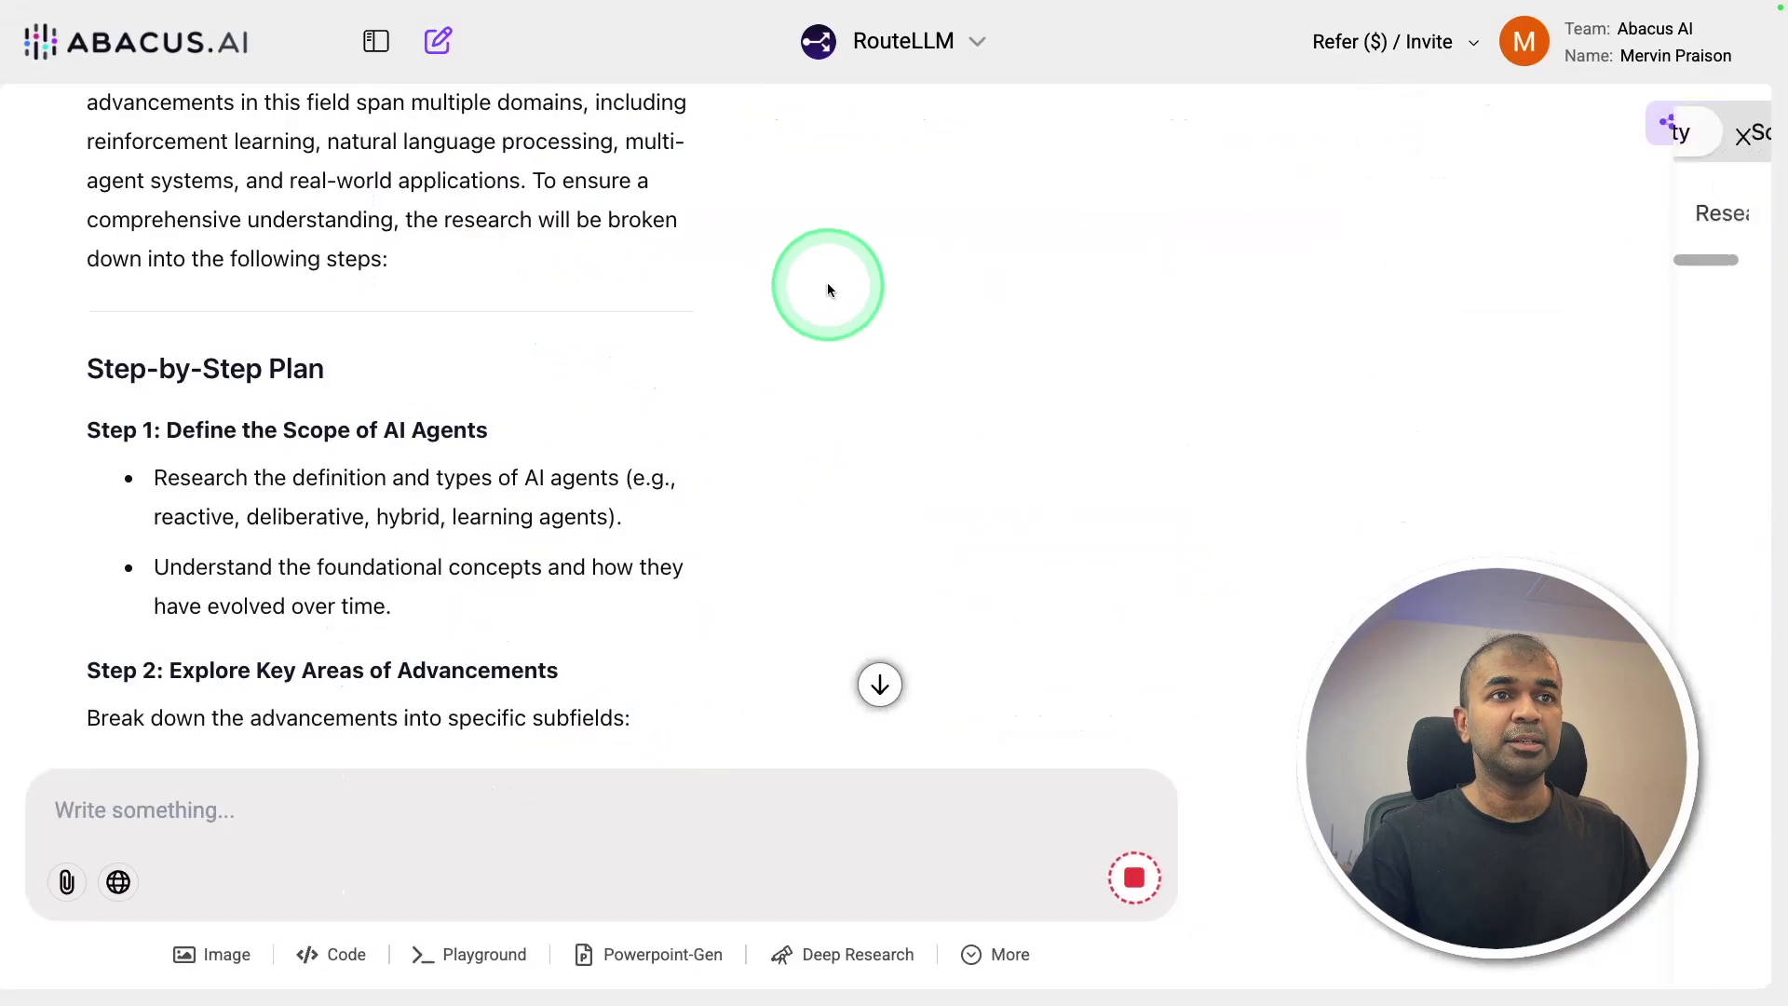
scroll(329, 466, "down", 4)
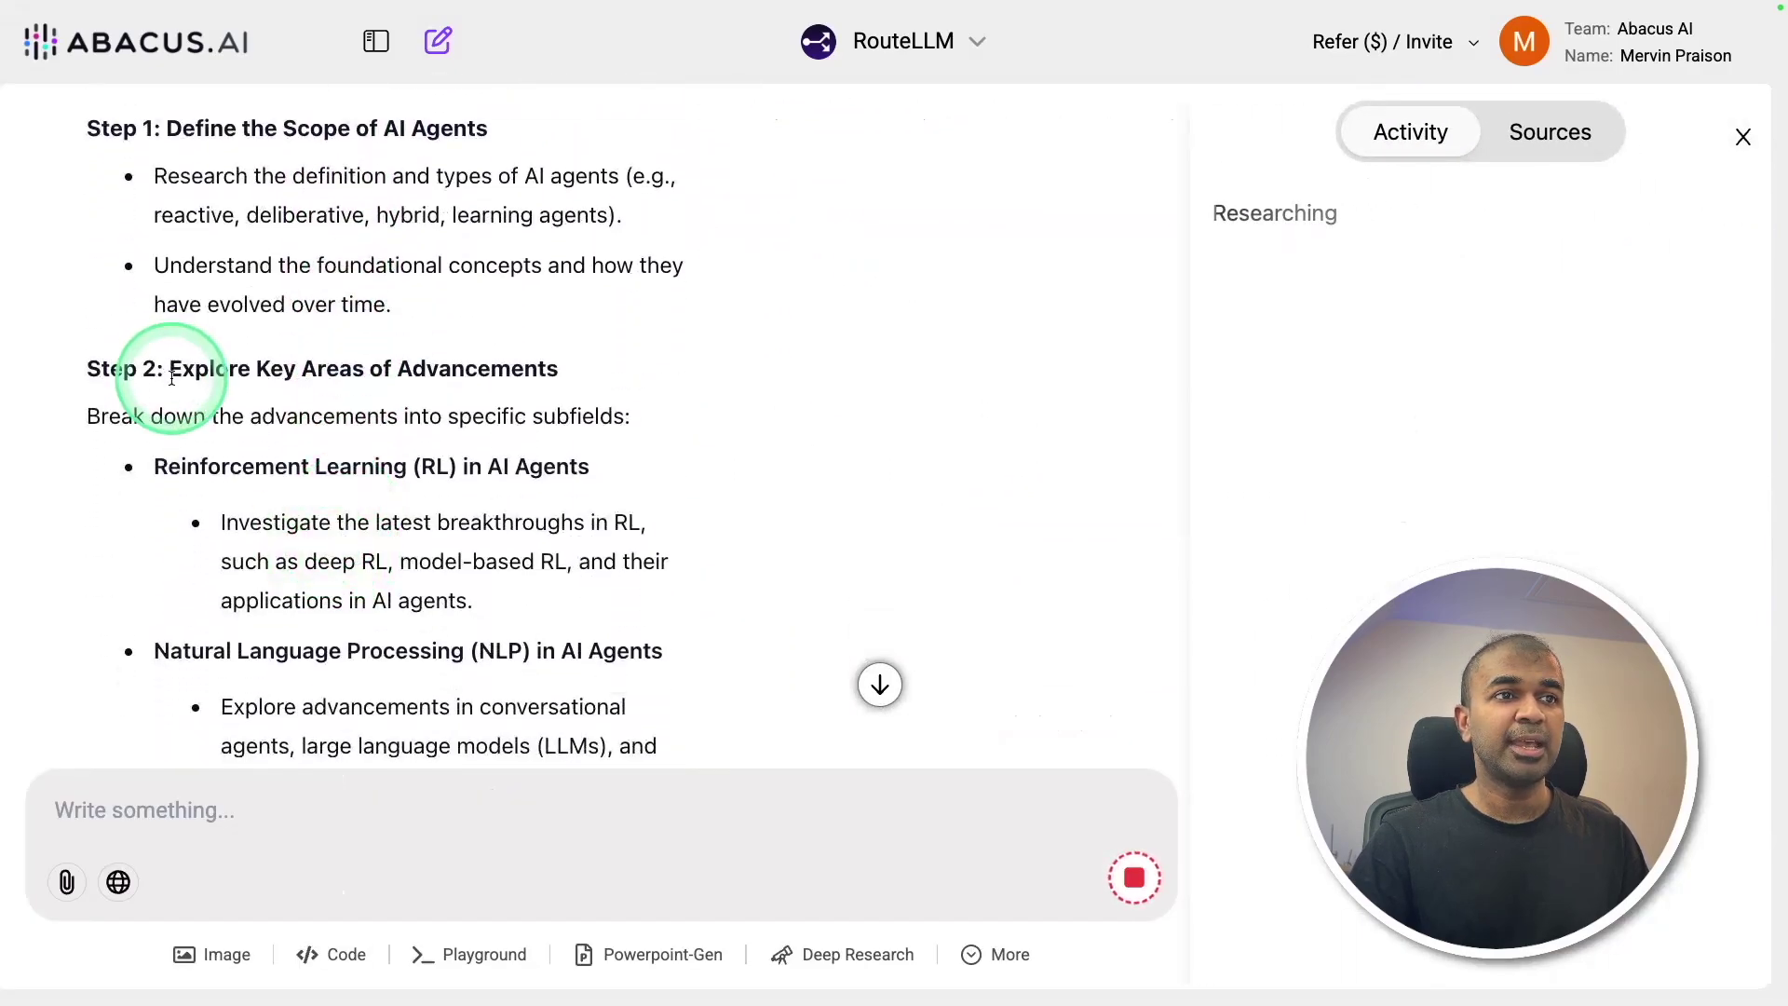
scroll(452, 511, "down", 3)
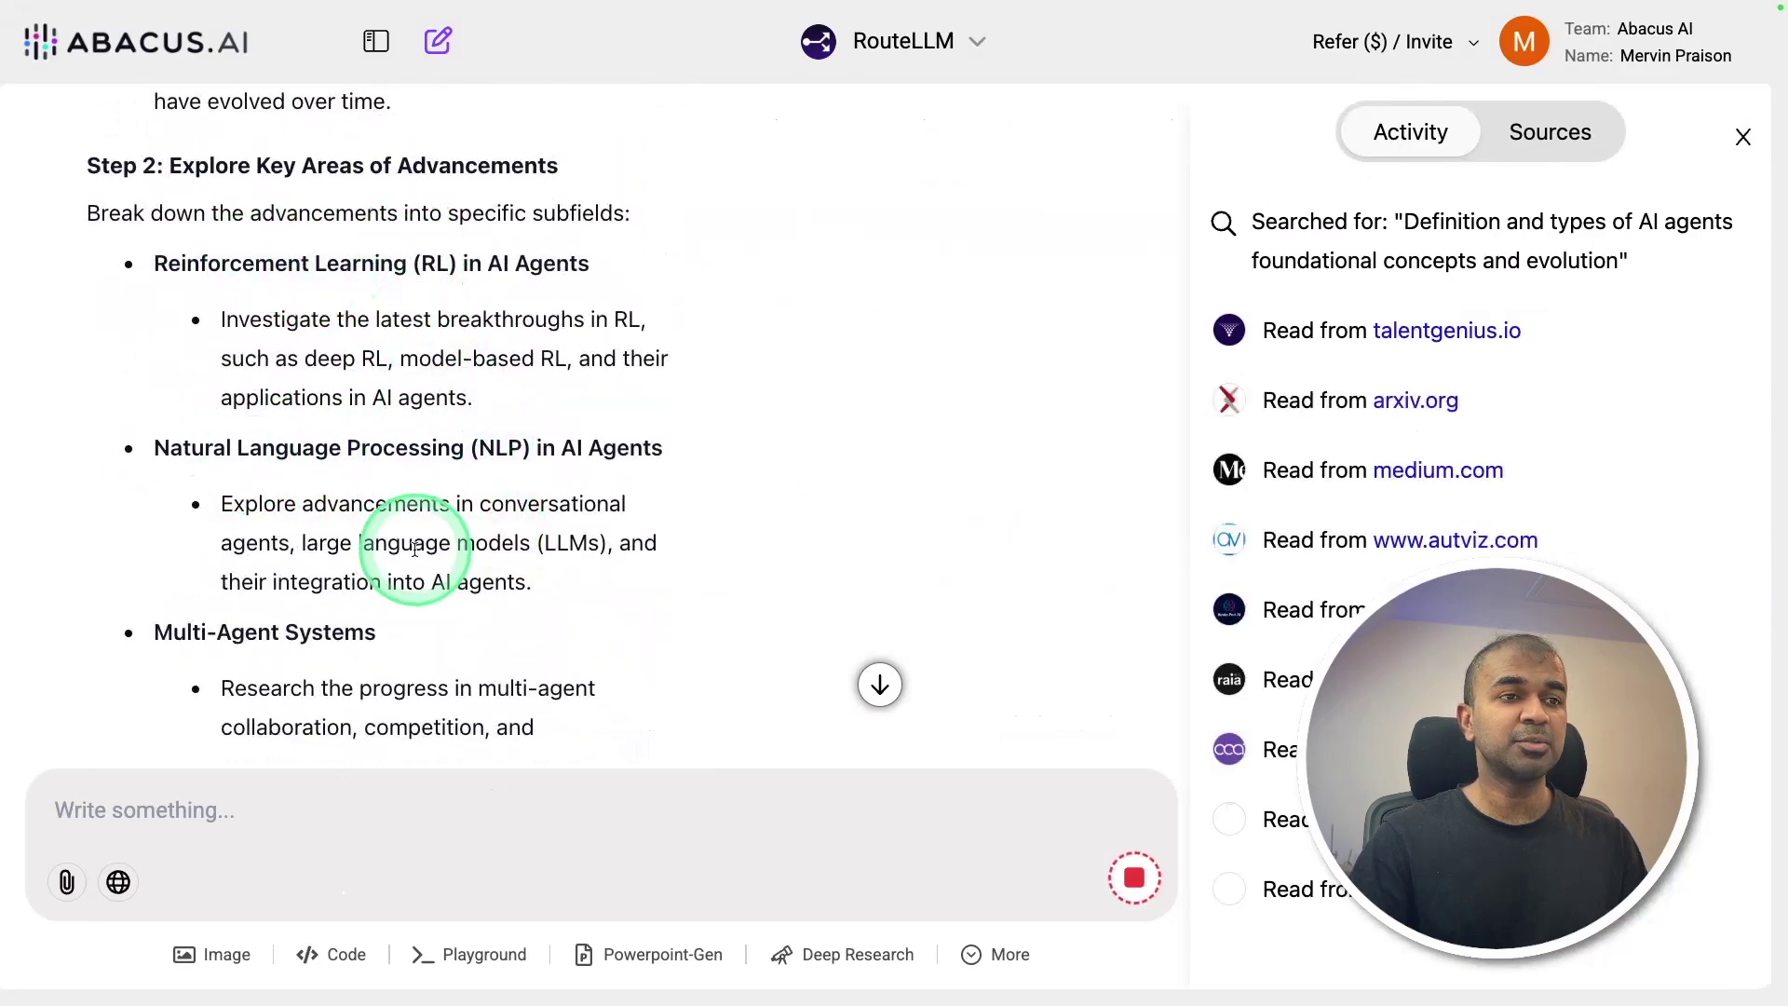
scroll(411, 519, "down", 2)
scroll(247, 513, "down", 2)
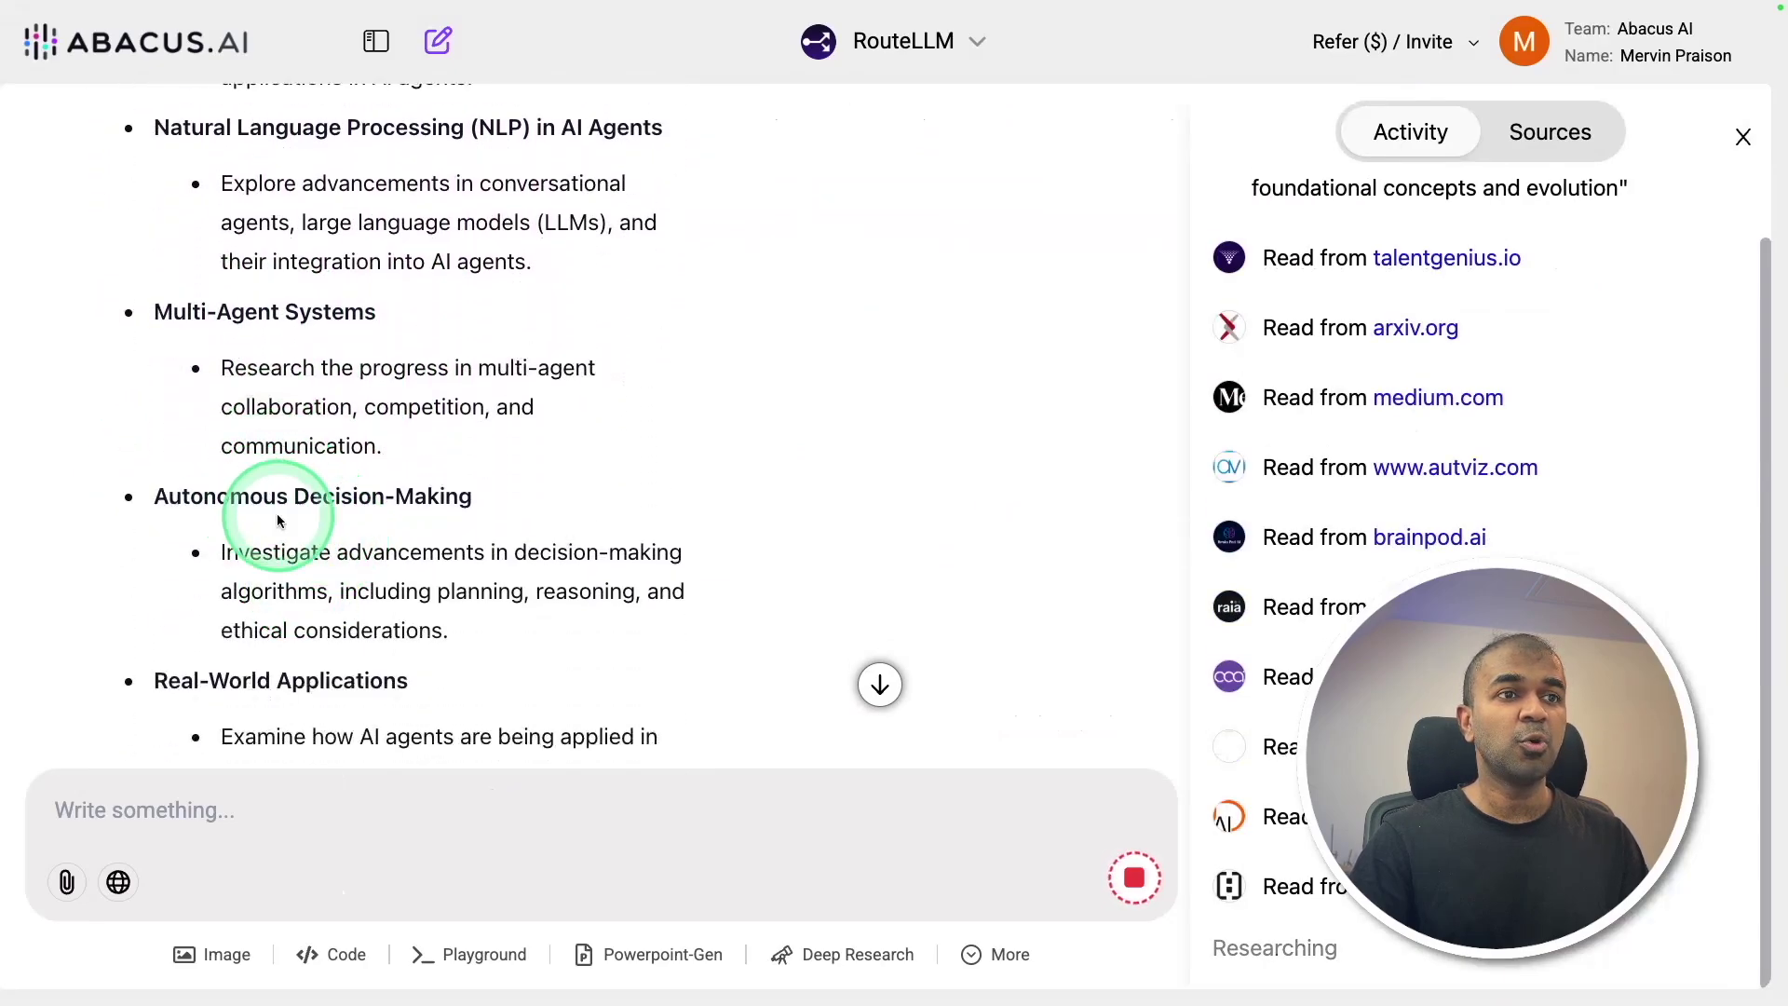
scroll(313, 506, "down", 6)
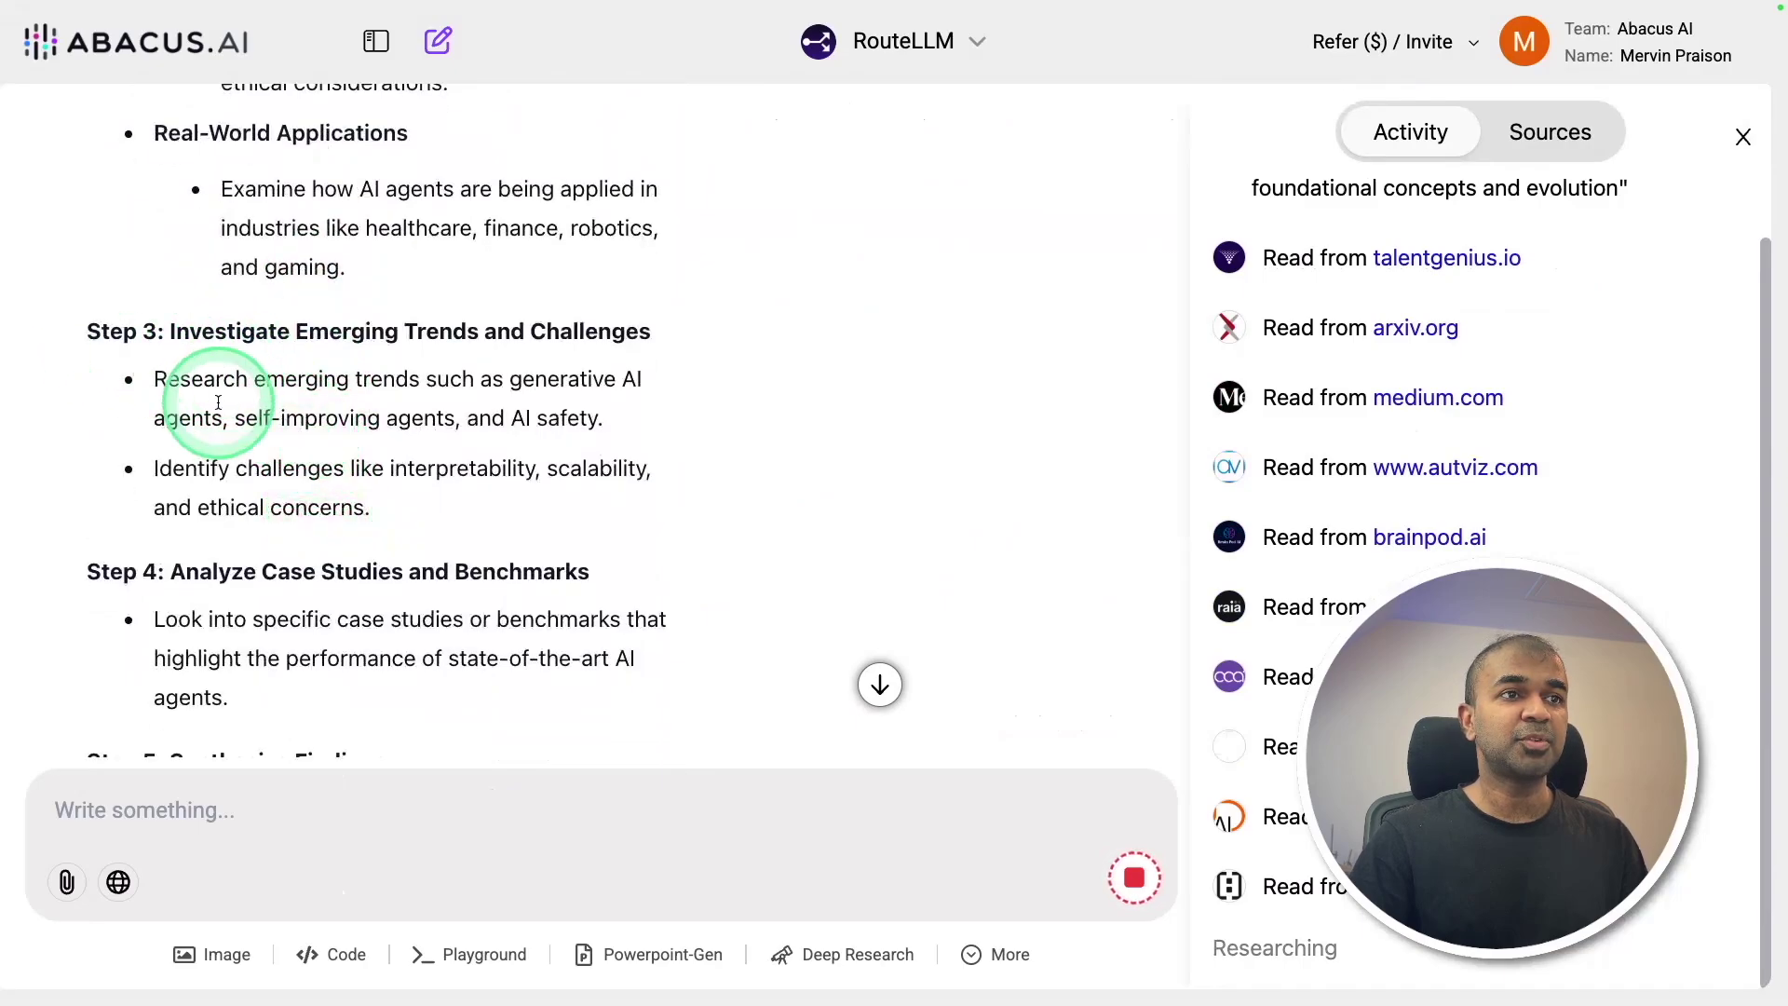
scroll(218, 402, "down", 4)
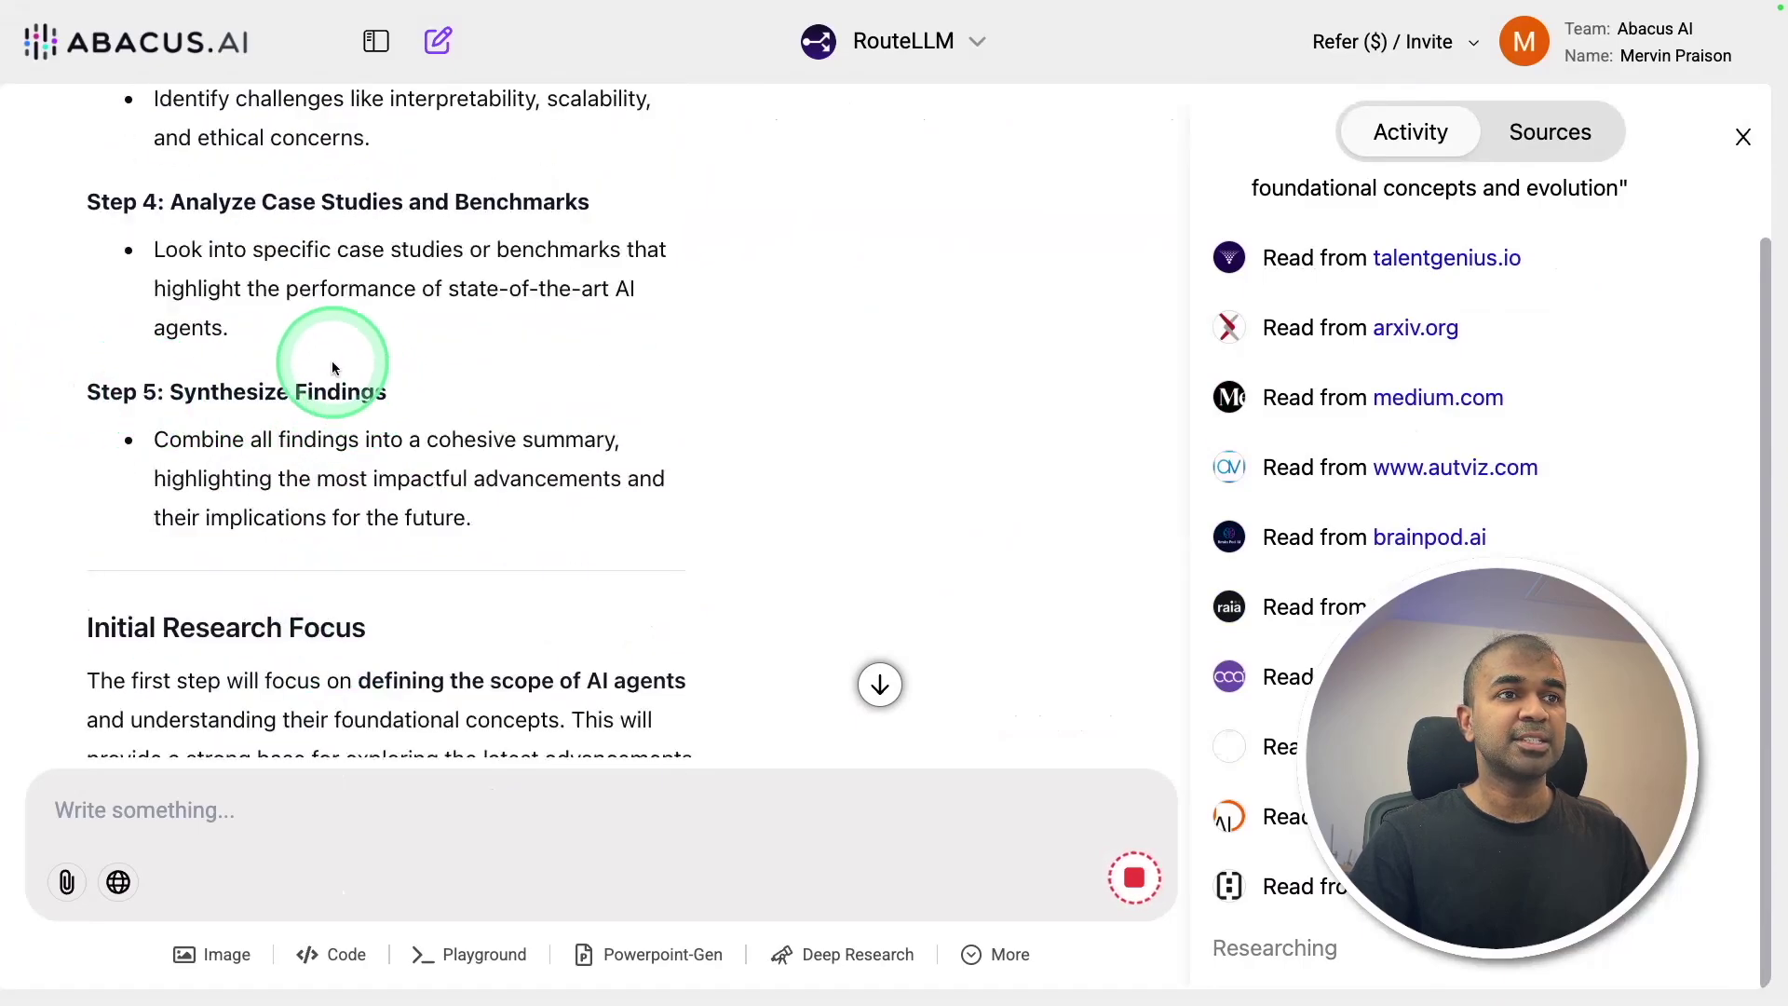
scroll(319, 439, "down", 4)
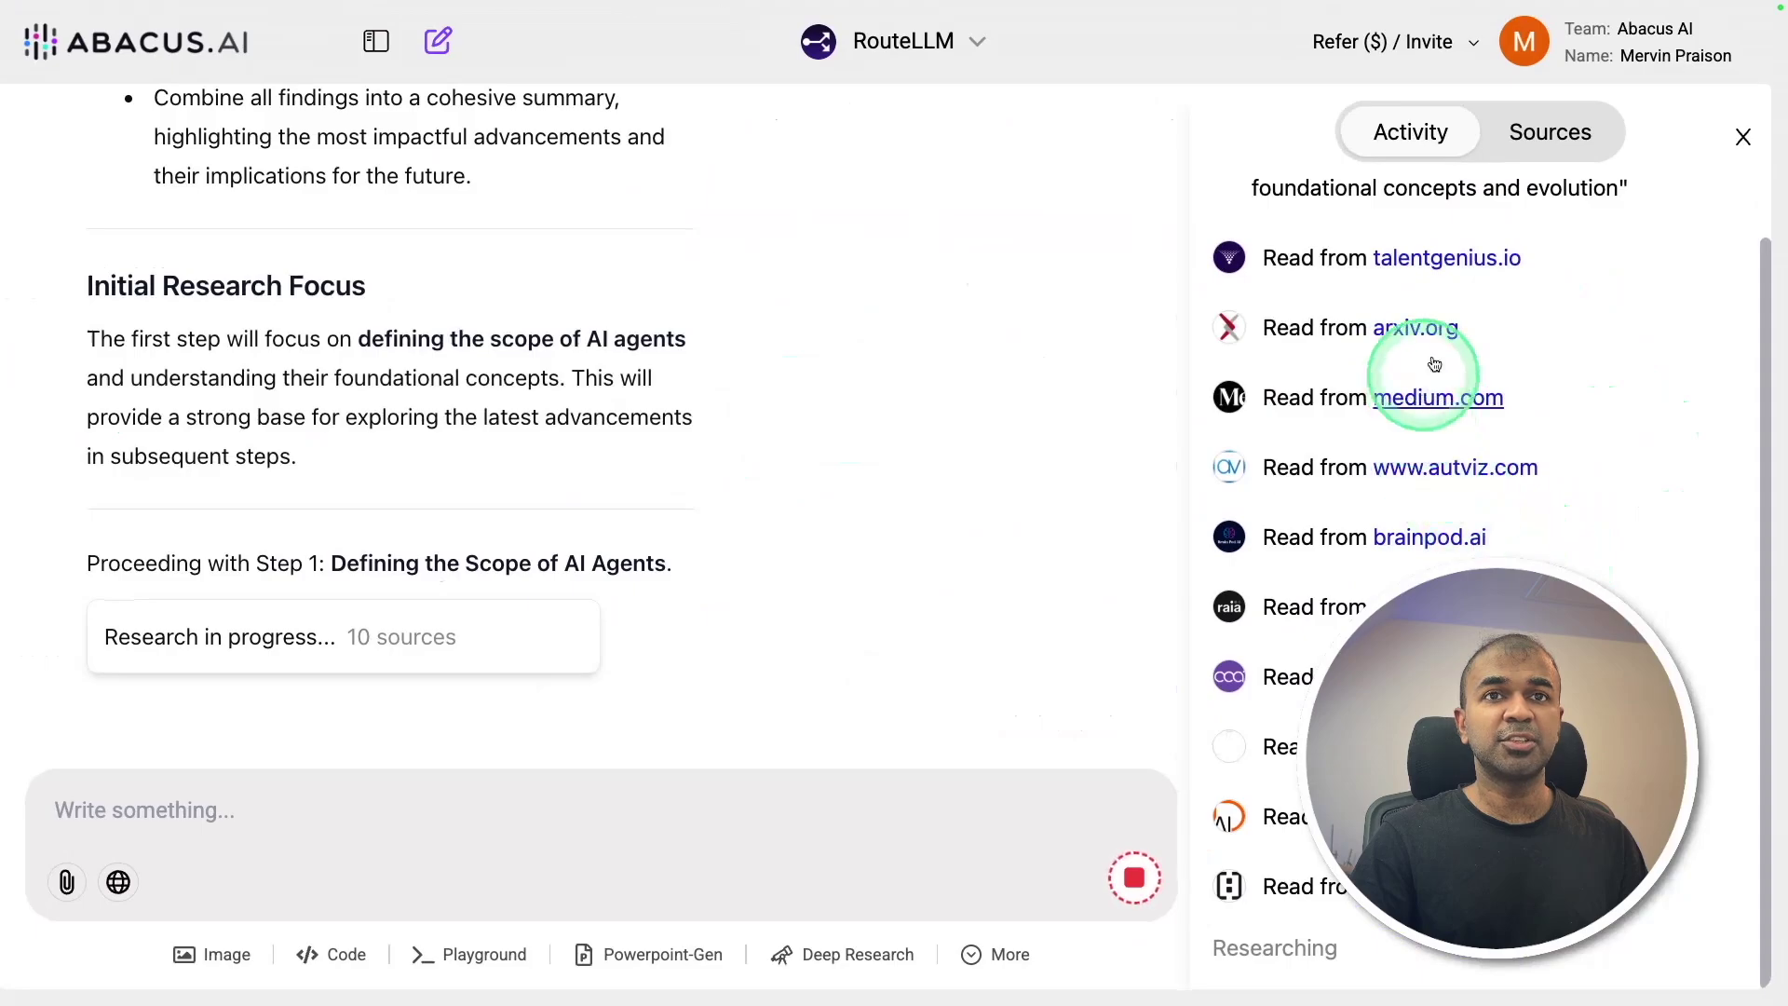
View the All Sources list, now 20 sources, then return to the Activity log
left_click(1549, 147)
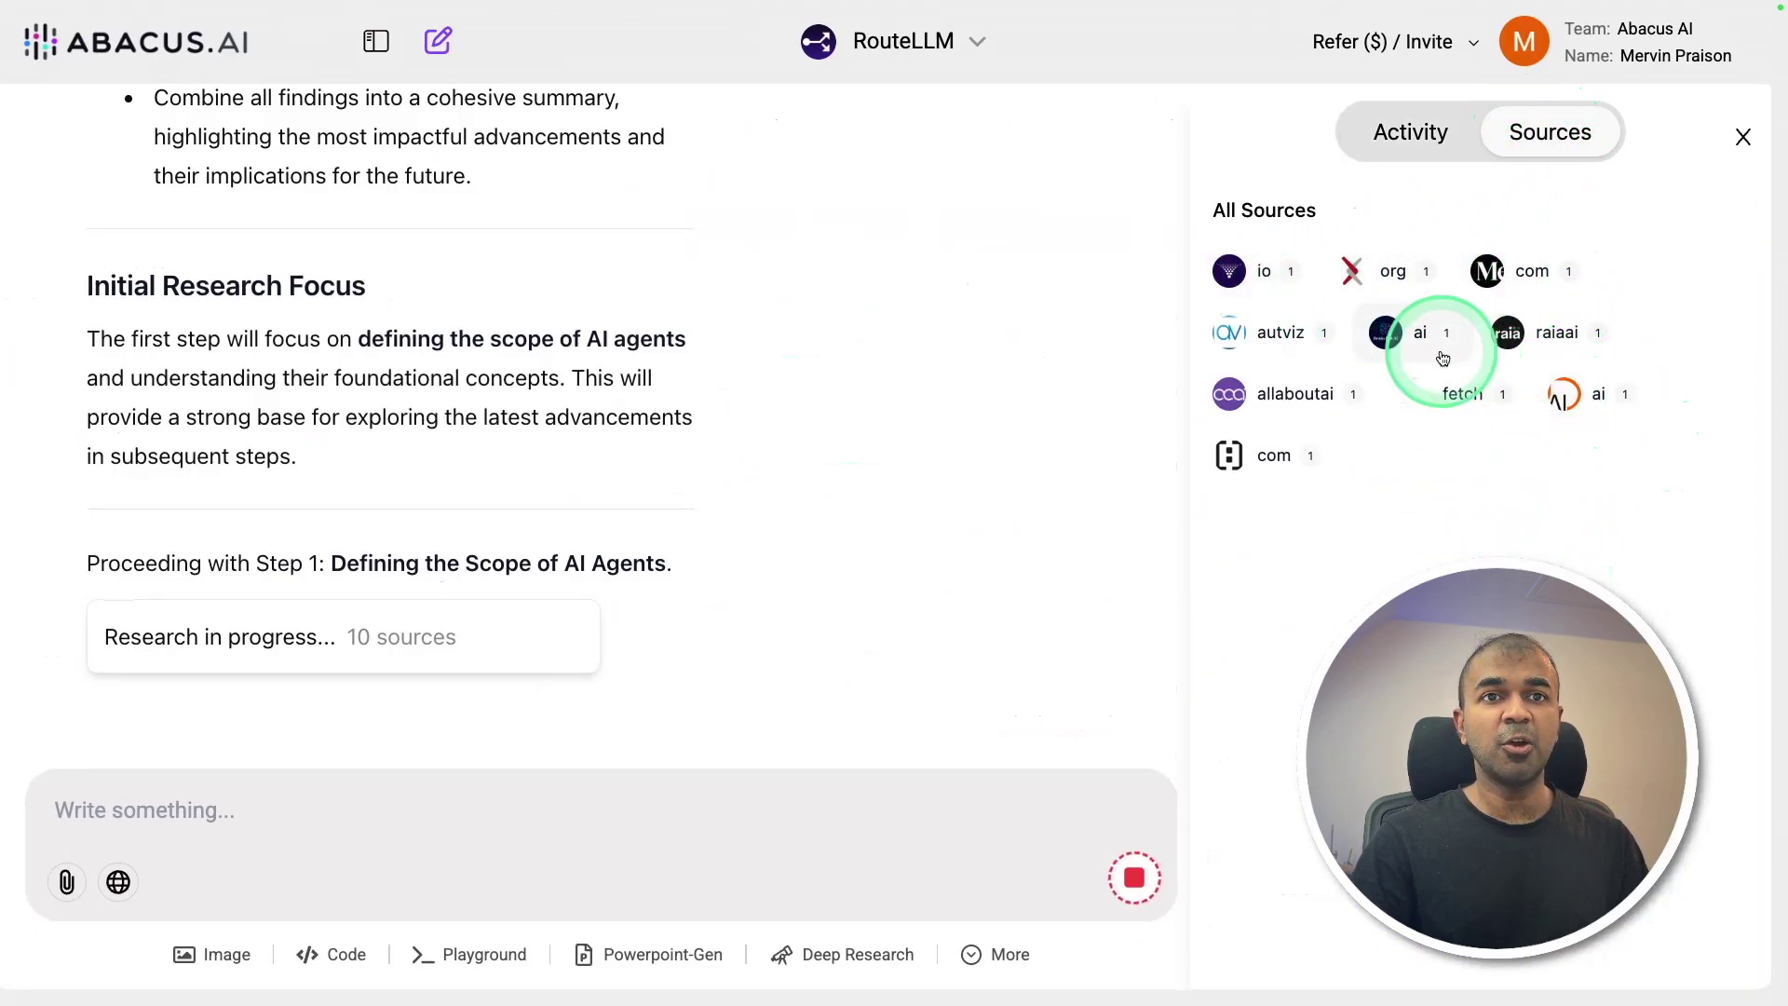
scroll(582, 373, "up", 3)
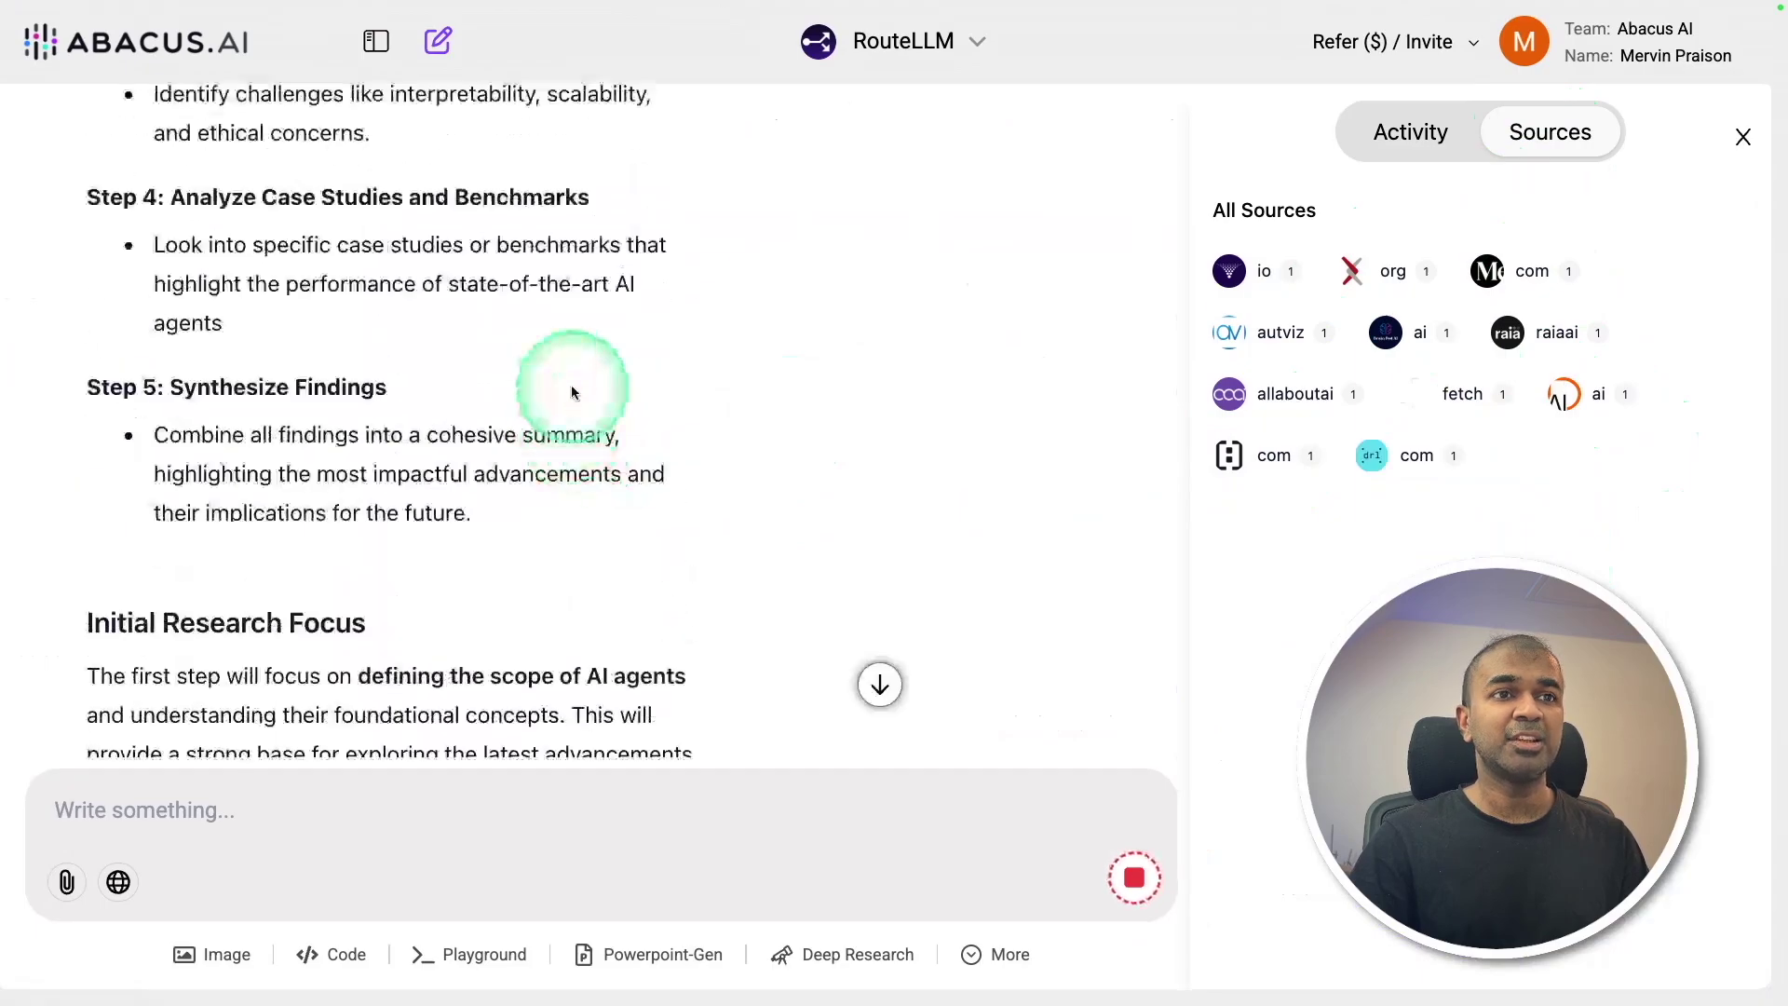
scroll(746, 475, "down", 3)
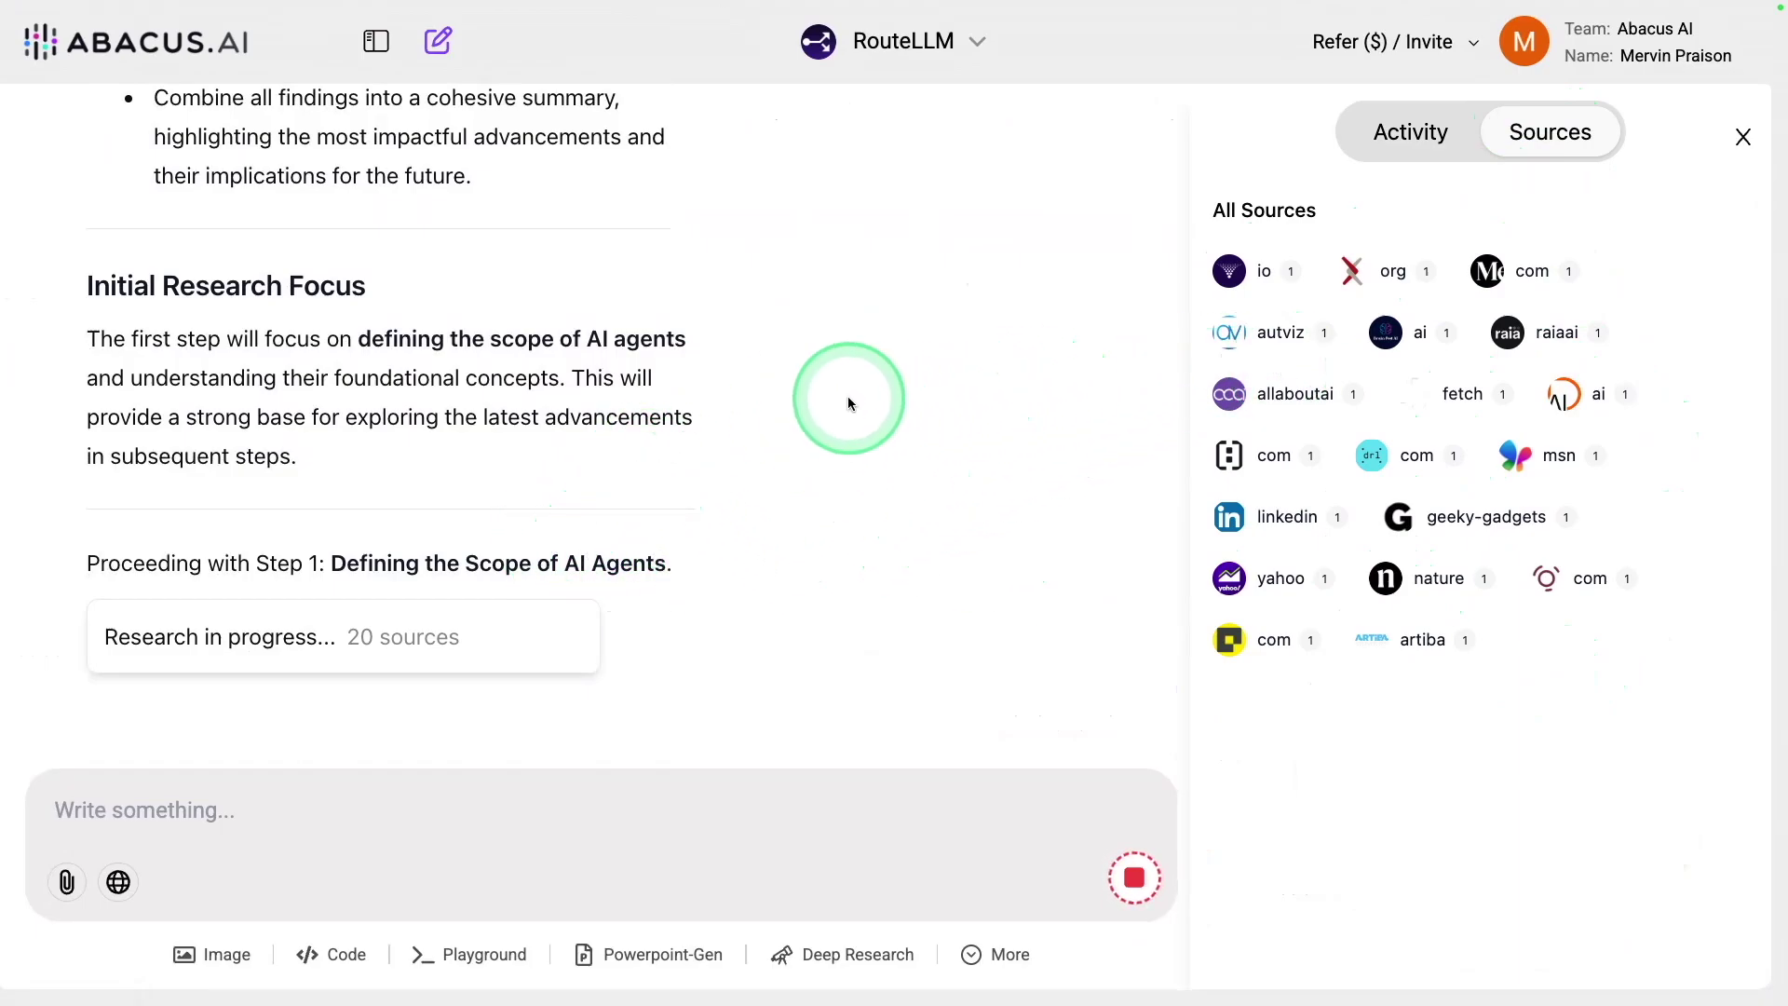
left_click(1224, 399)
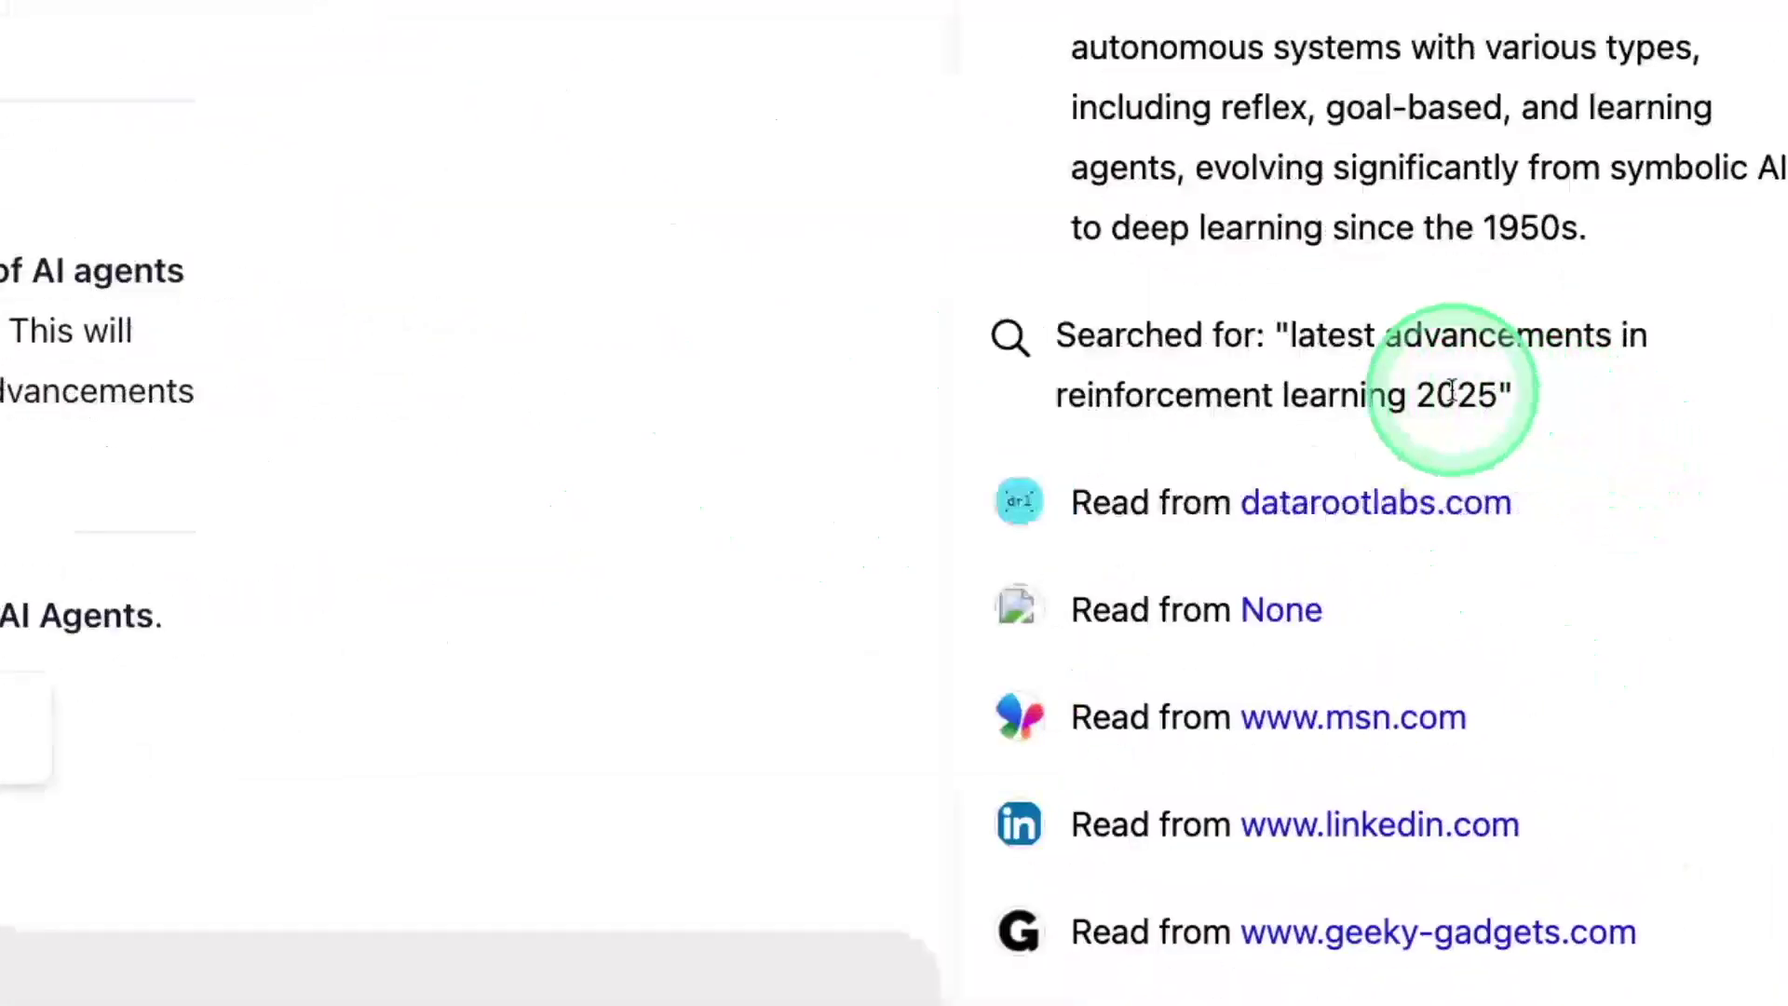
Follow the Activity log and plan until 'Research completed' appears with 50 sources
left_click_drag(1407, 381, 1468, 447)
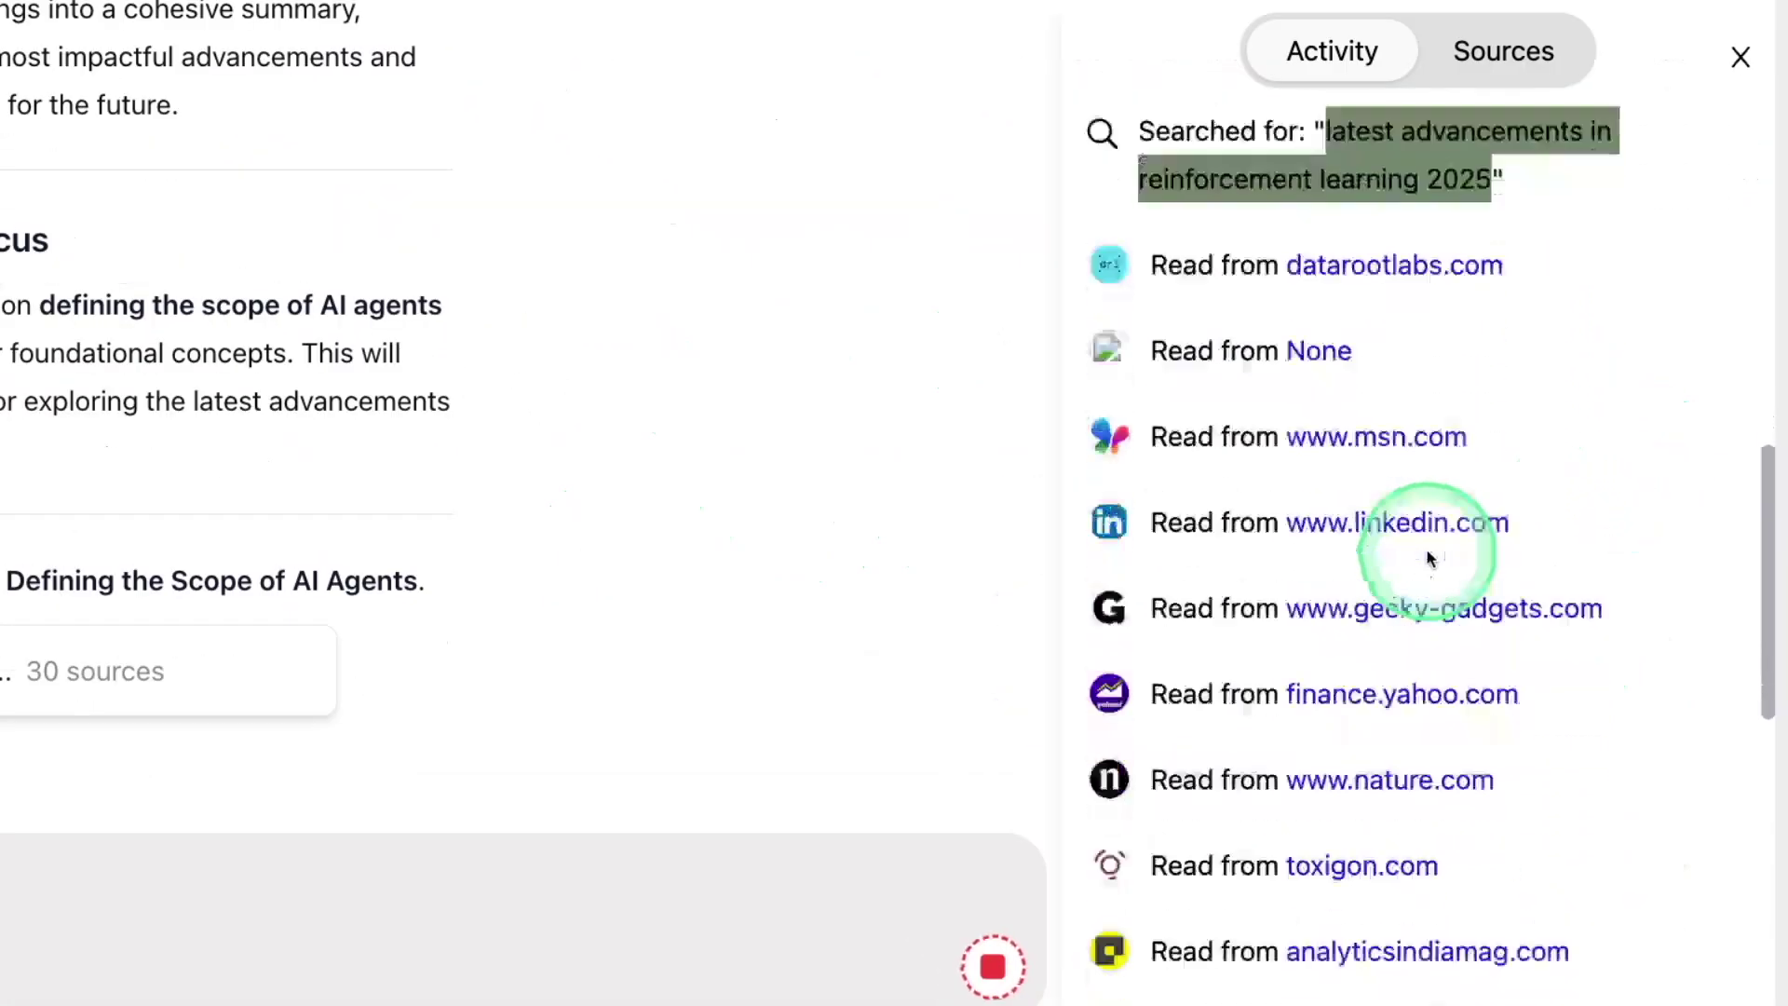
scroll(1390, 620, "down", 5)
scroll(1407, 585, "down", 5)
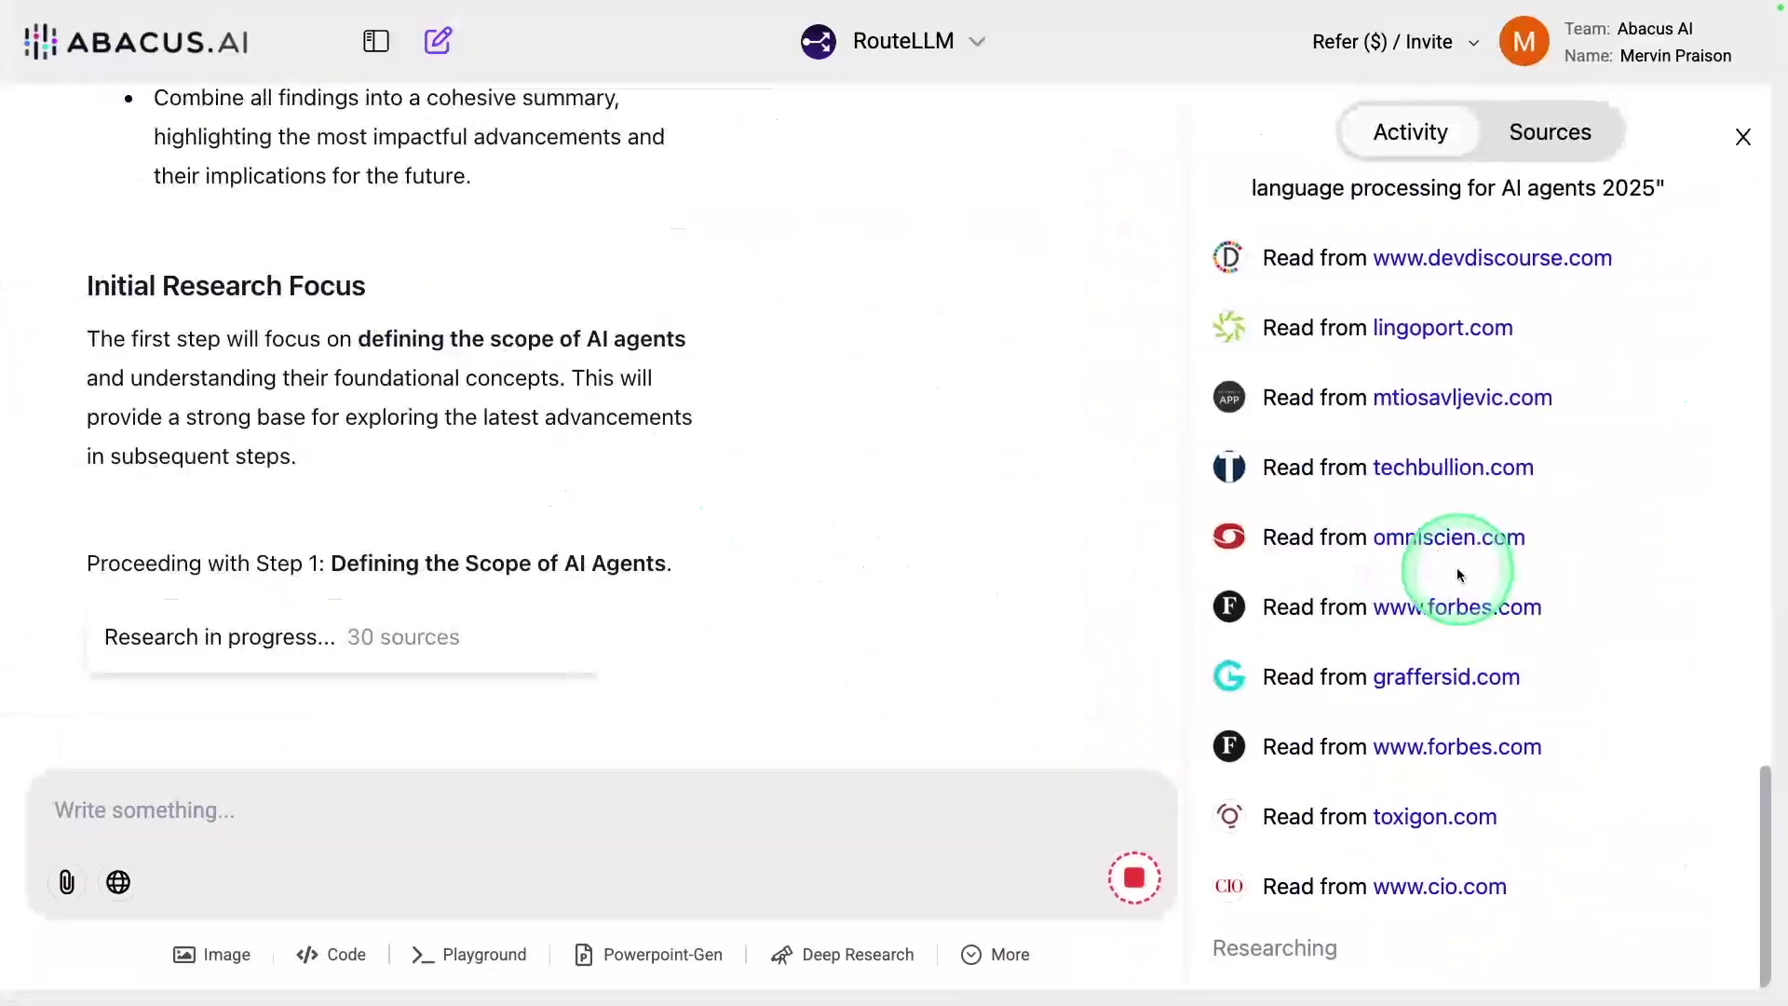
scroll(479, 531, "up", 5)
scroll(719, 523, "up", 10)
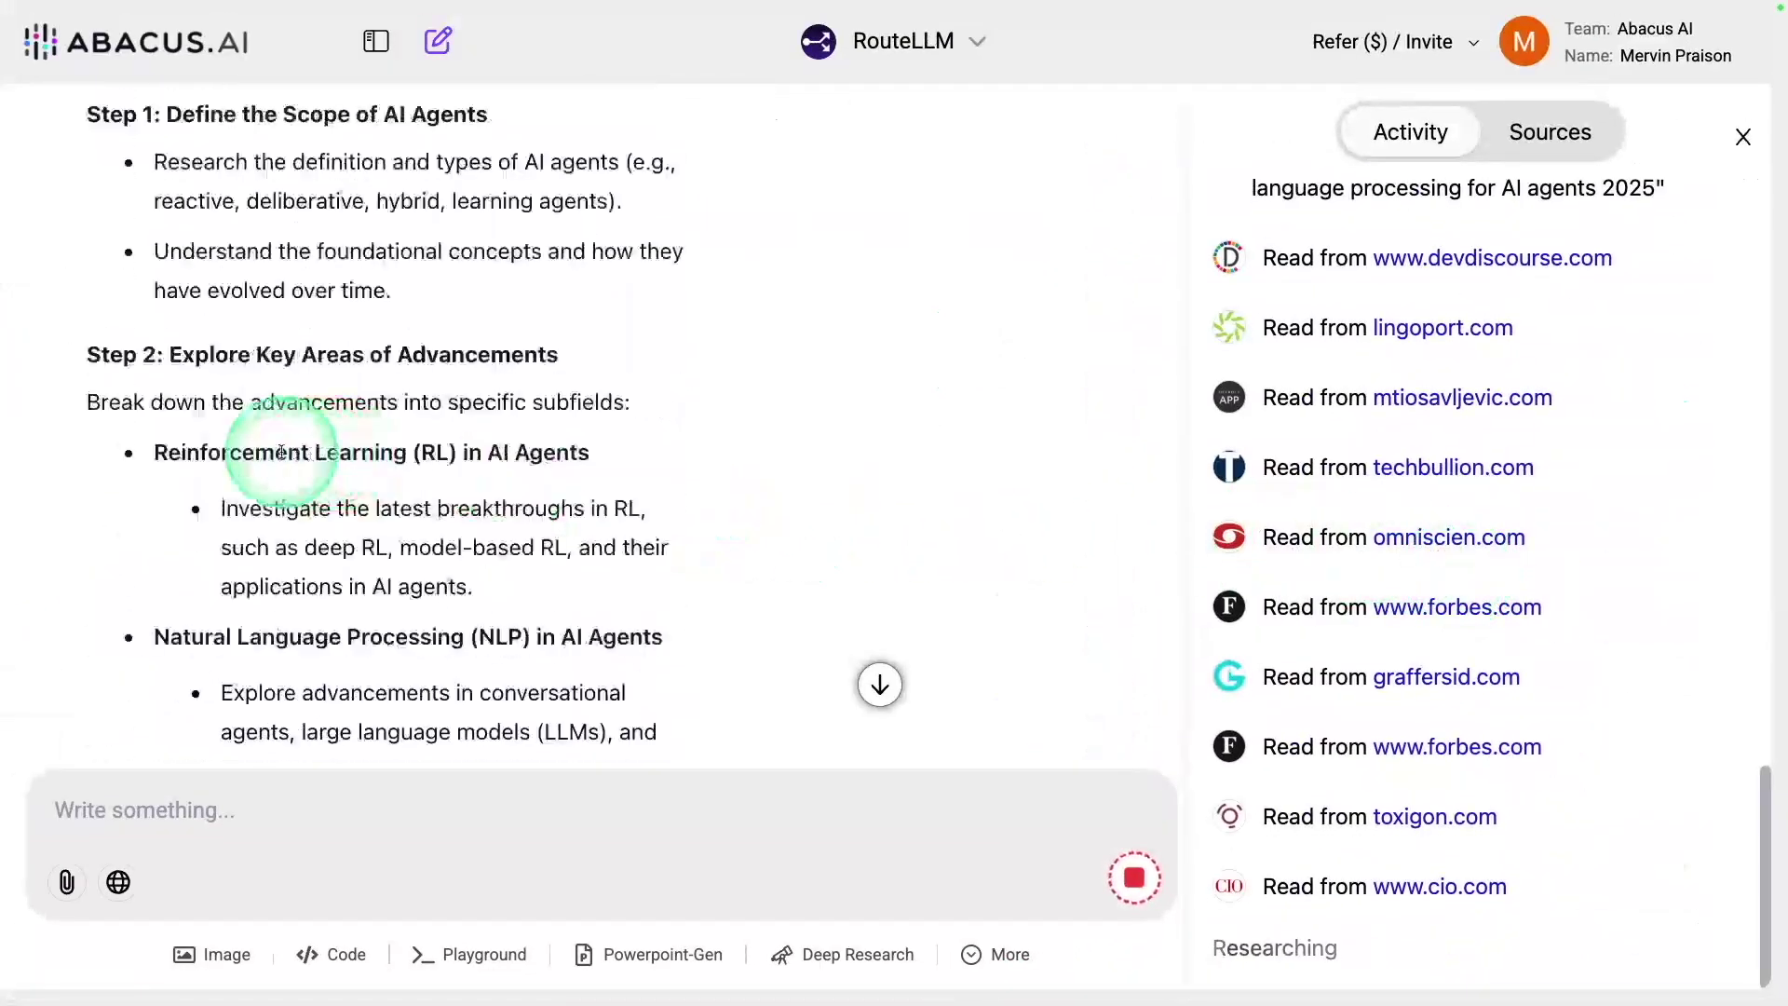
scroll(558, 441, "down", 3)
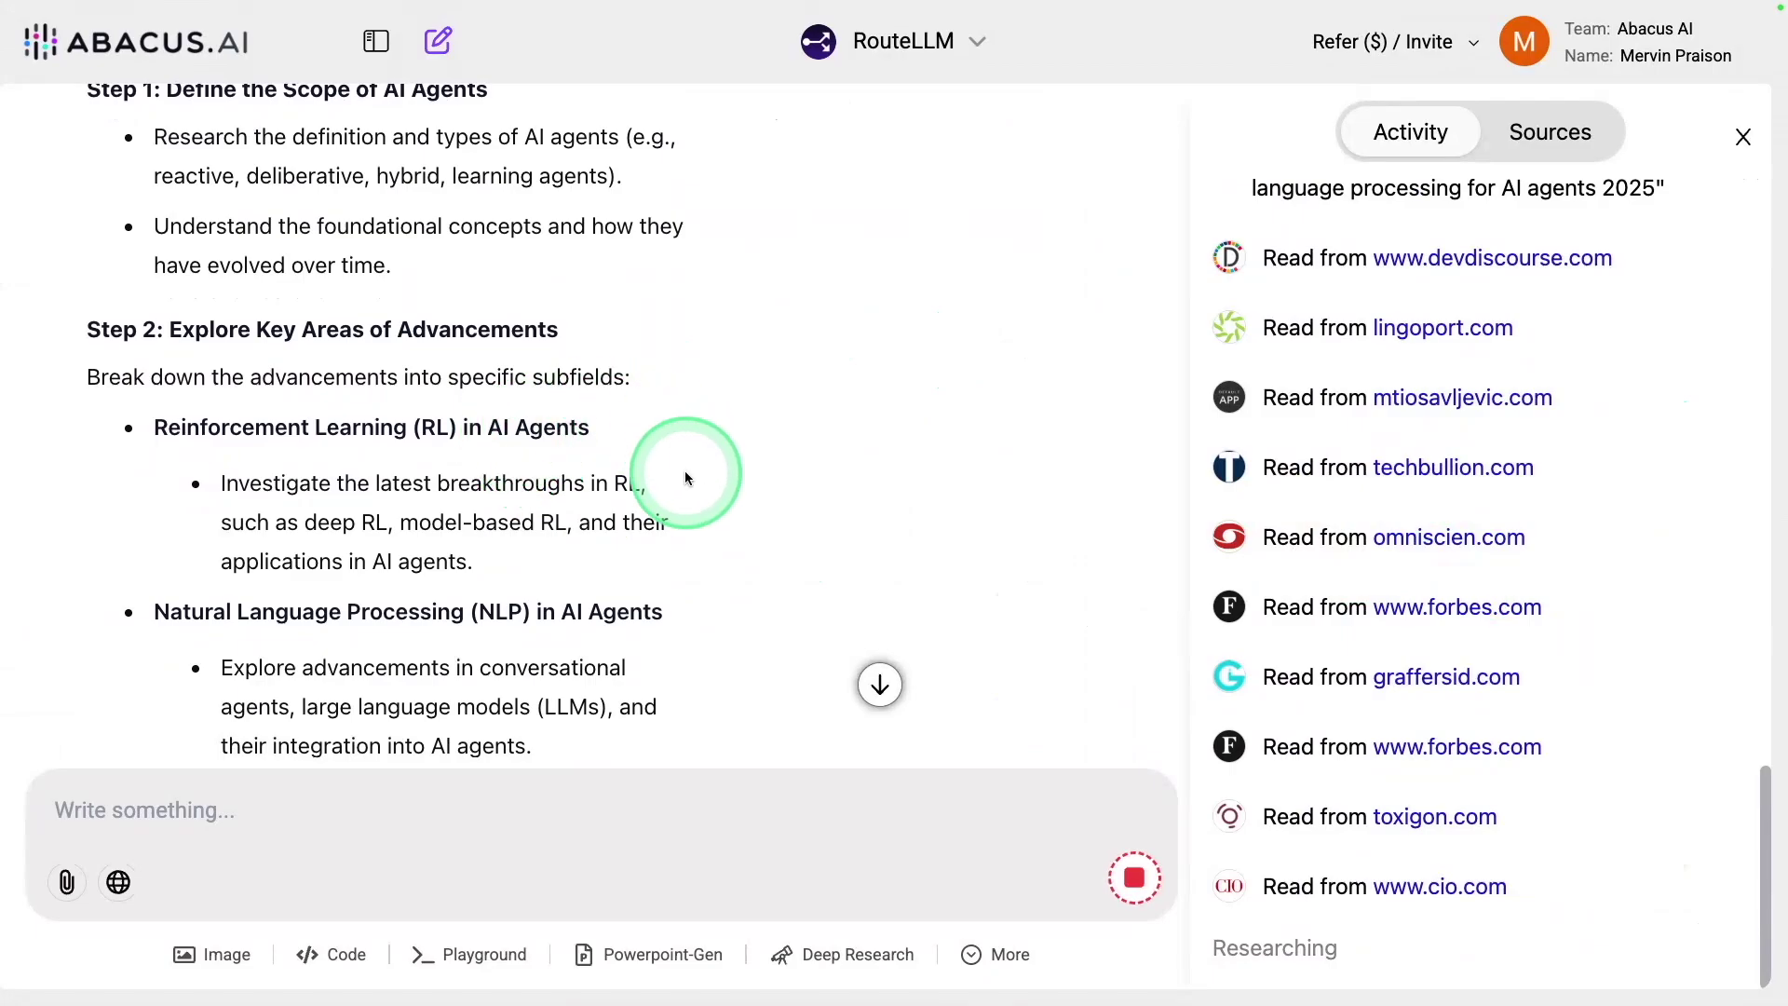
scroll(300, 475, "down", 3)
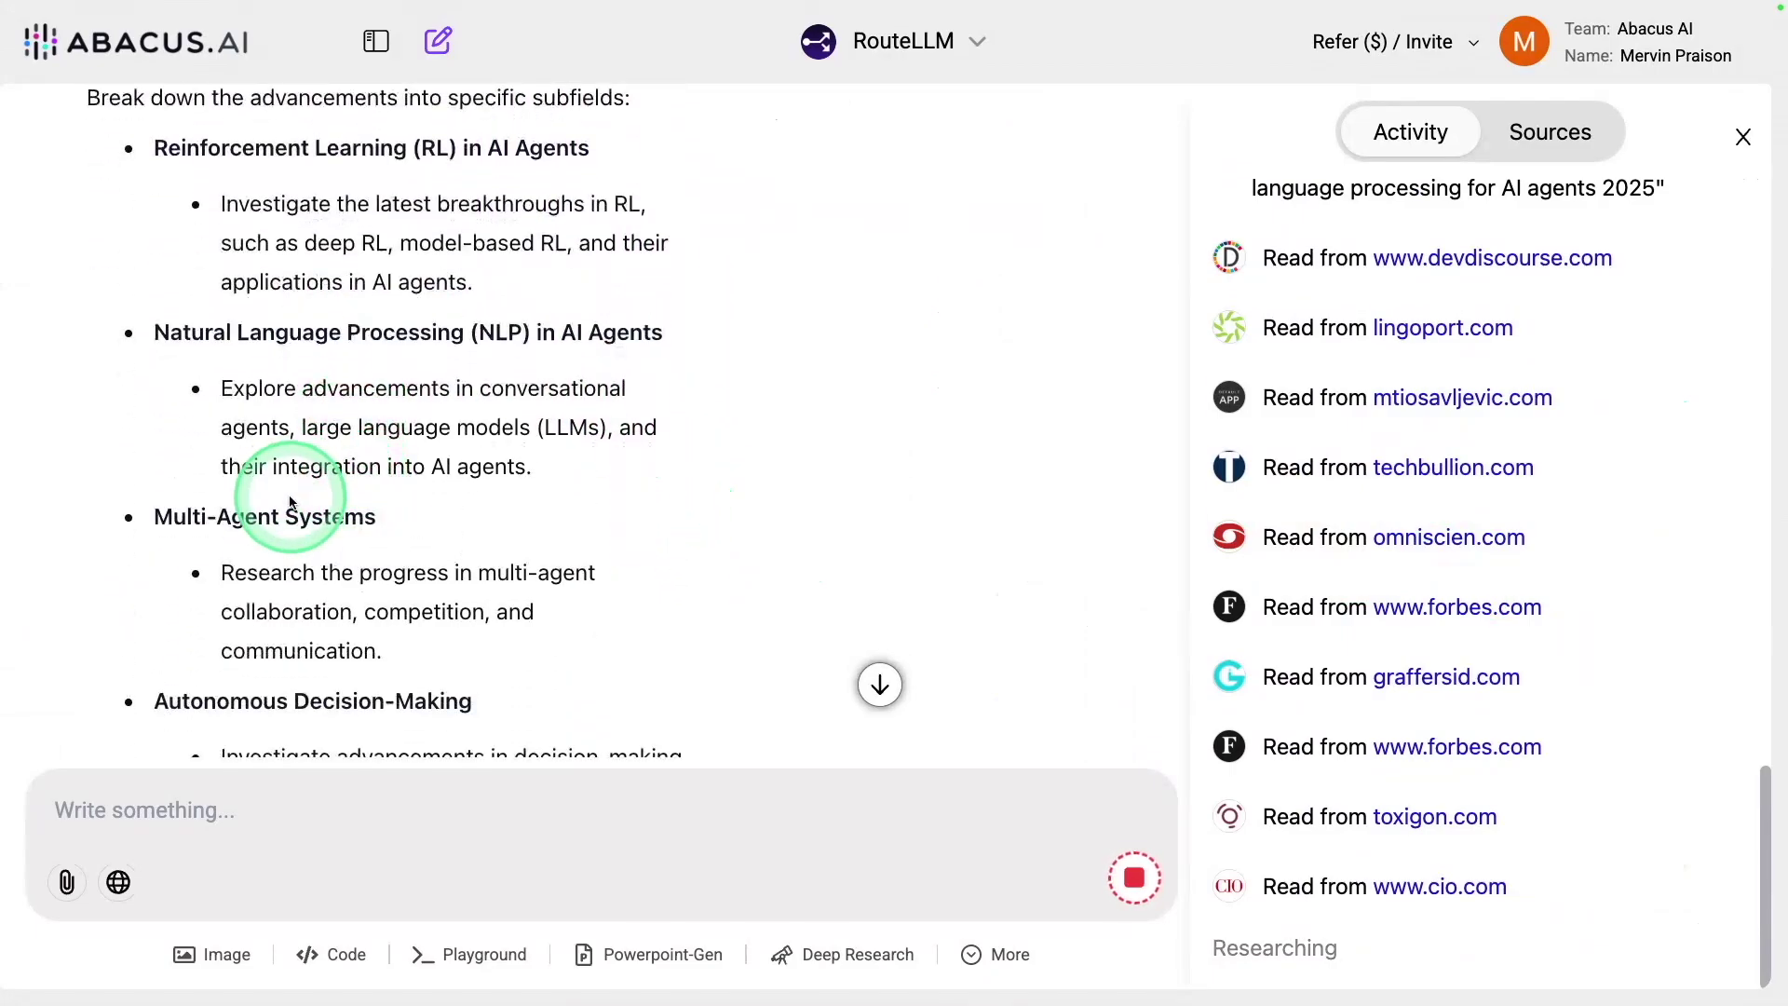
scroll(292, 528, "down", 3)
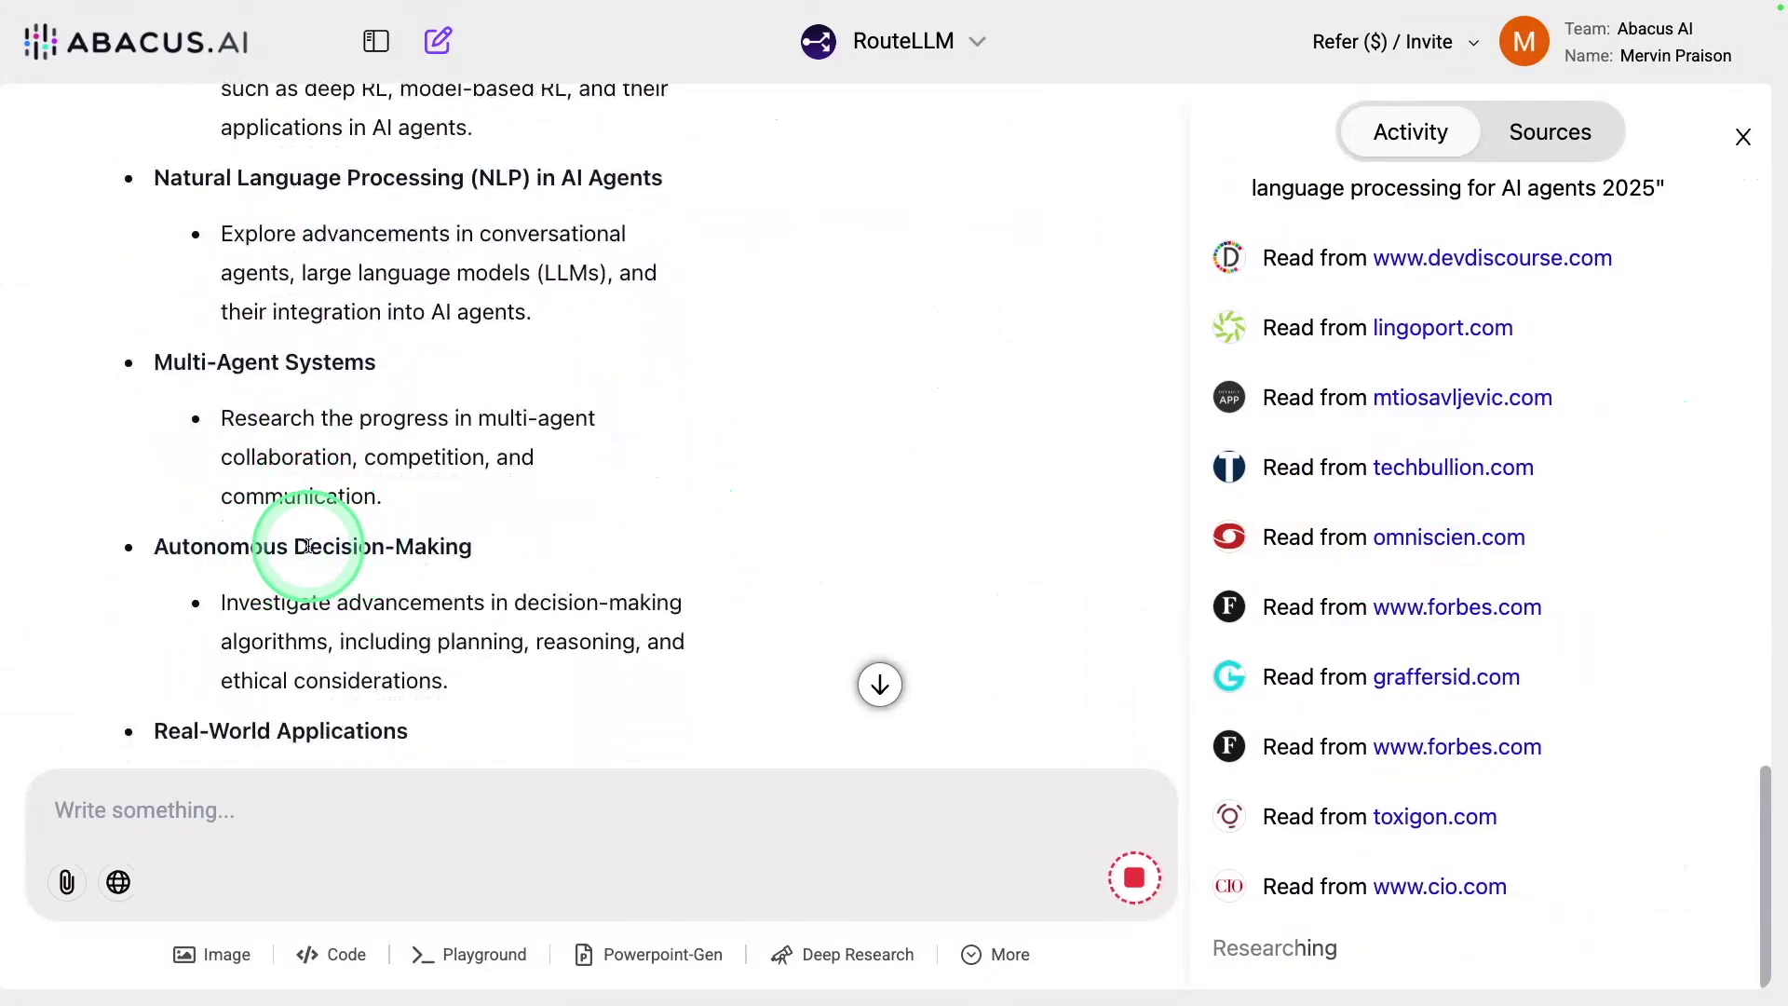
scroll(337, 536, "down", 1)
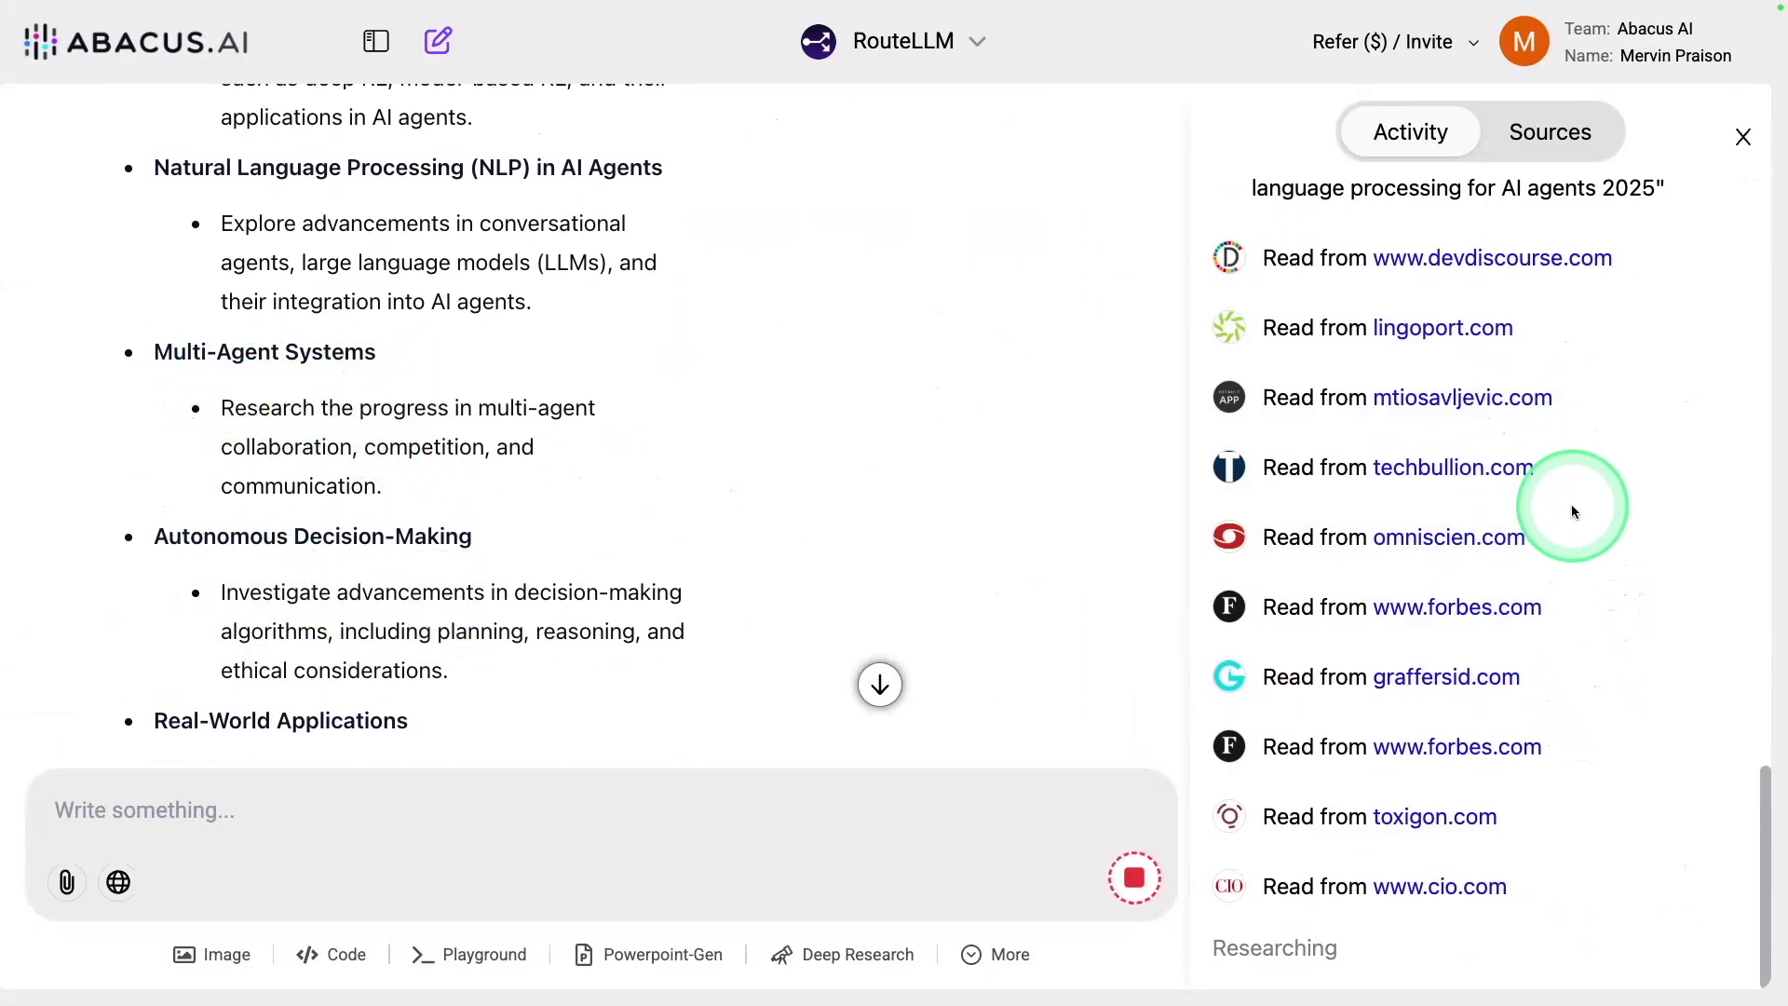
scroll(594, 516, "down", 1)
scroll(595, 516, "down", 10)
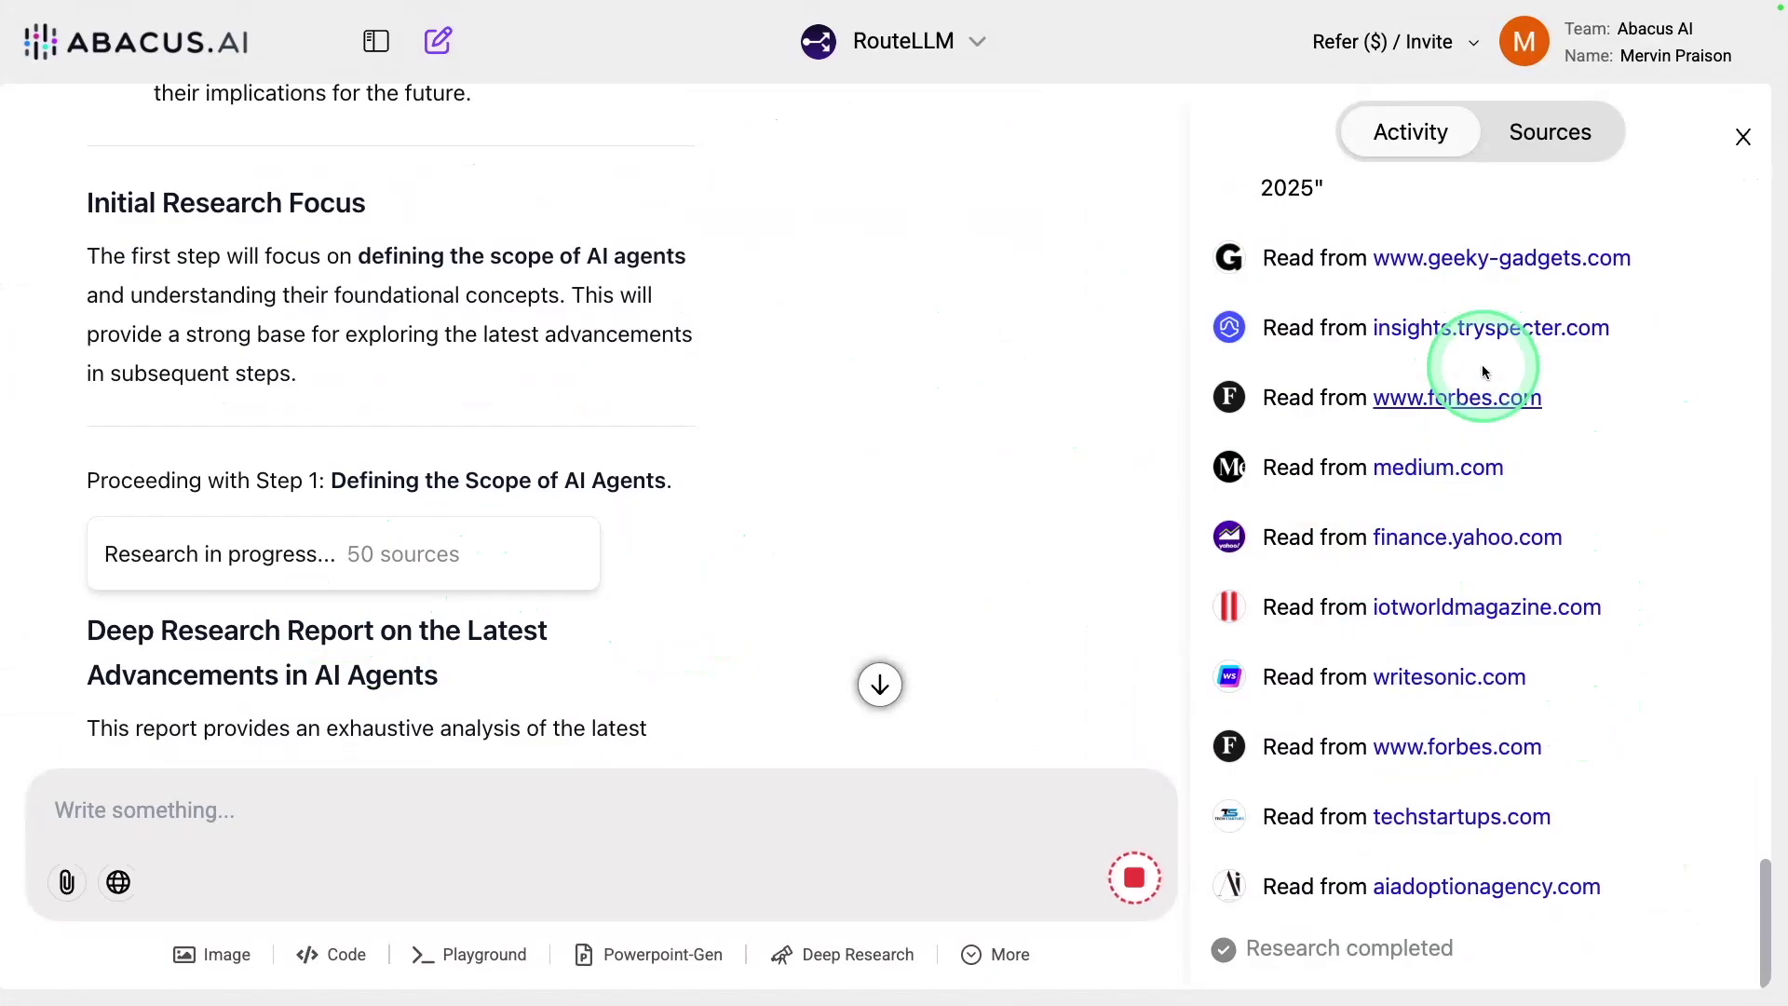
Scroll through the list of sources used in the research
left_click(1550, 132)
scroll(443, 384, "down", 6)
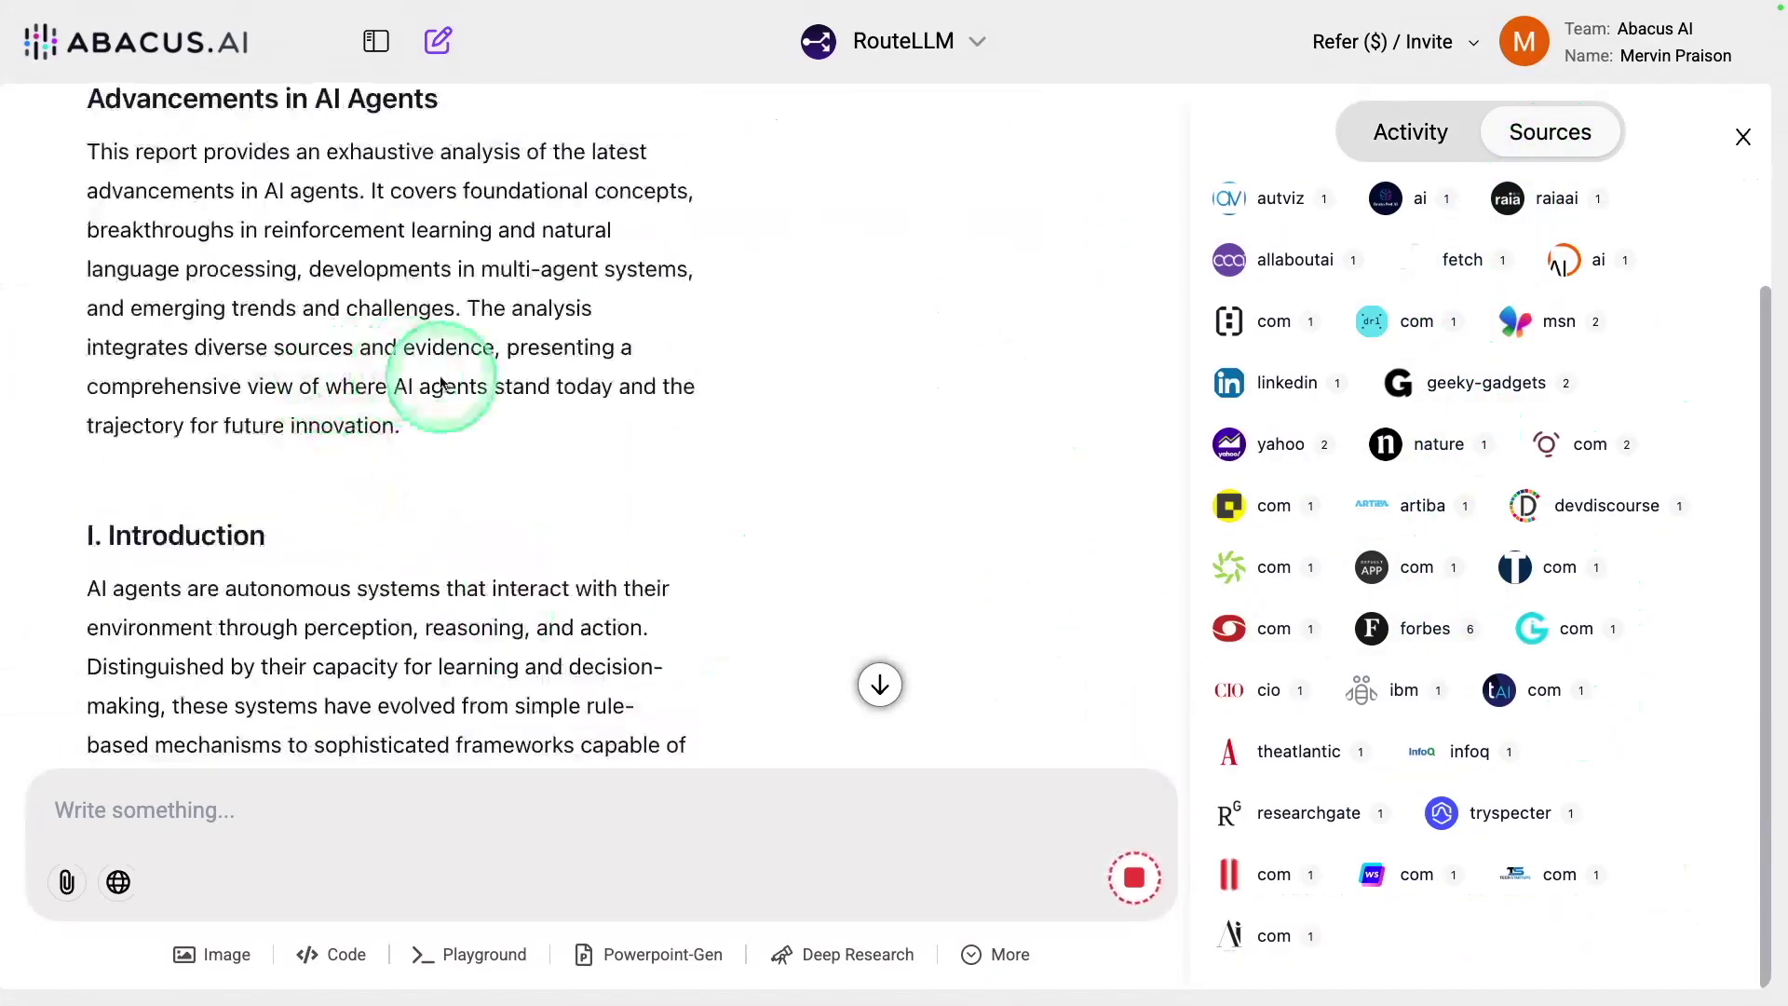
scroll(443, 384, "down", 12)
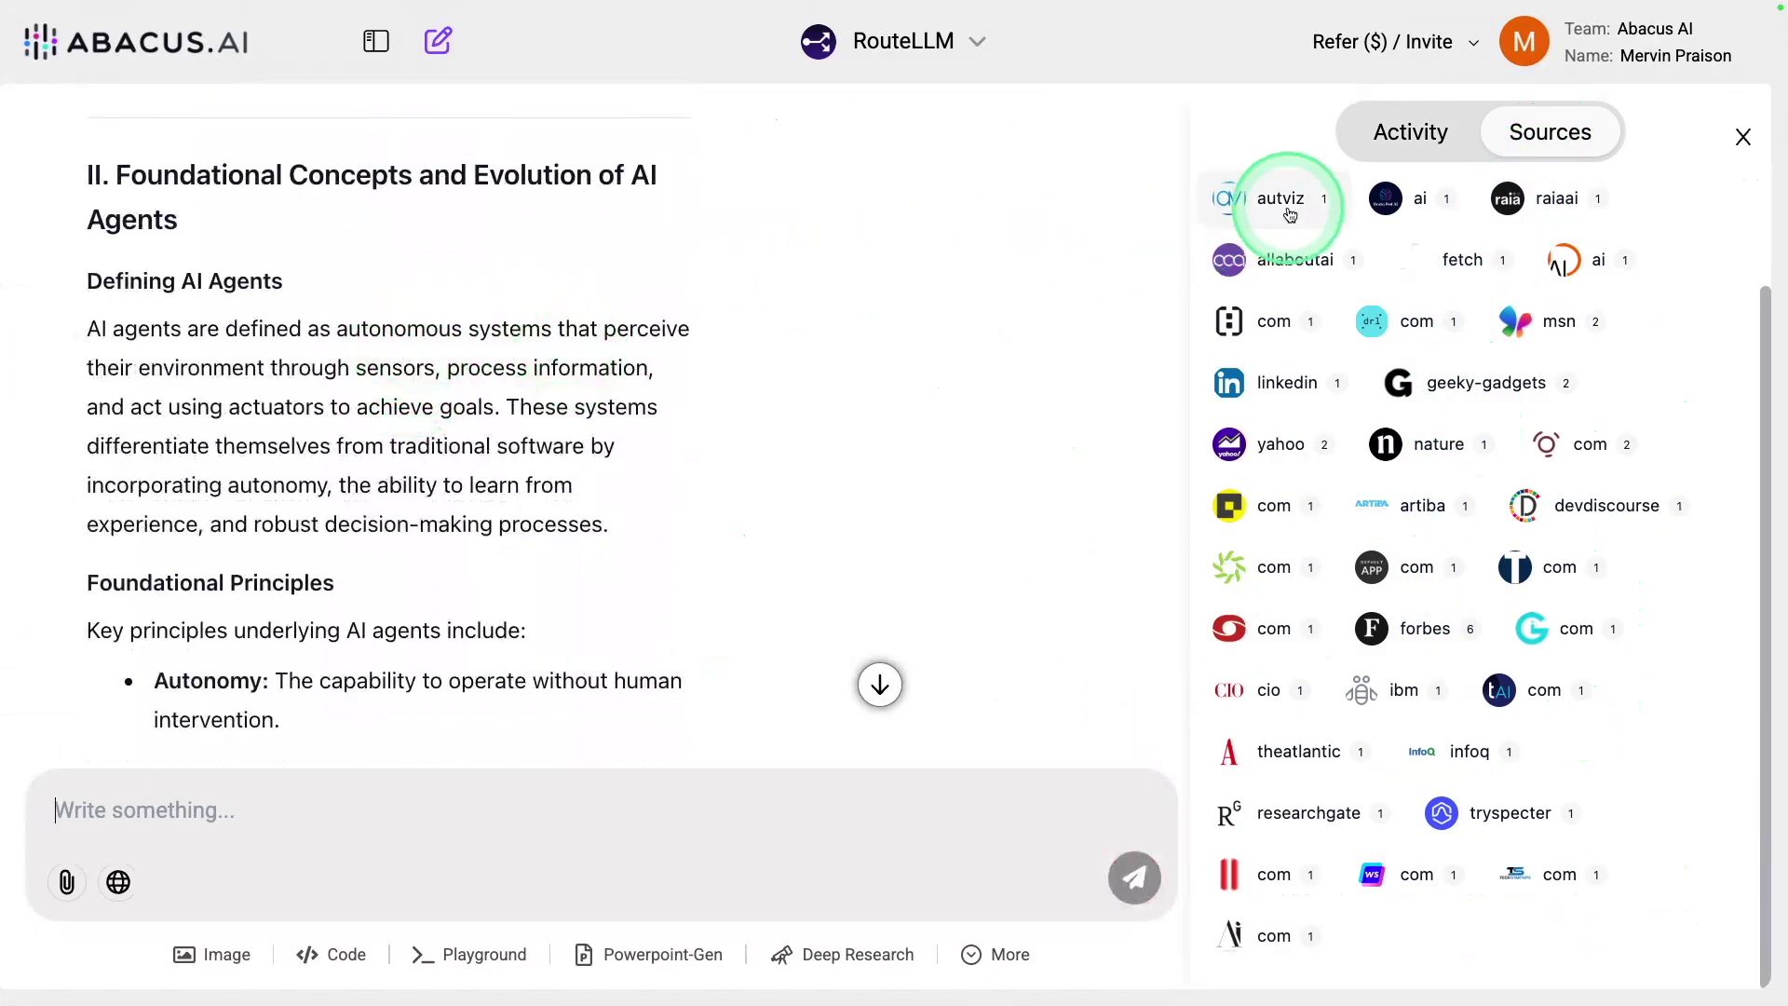
Close the side panel, read the report through its conclusion, and return to the top
left_click(1741, 137)
scroll(910, 351, "down", 6)
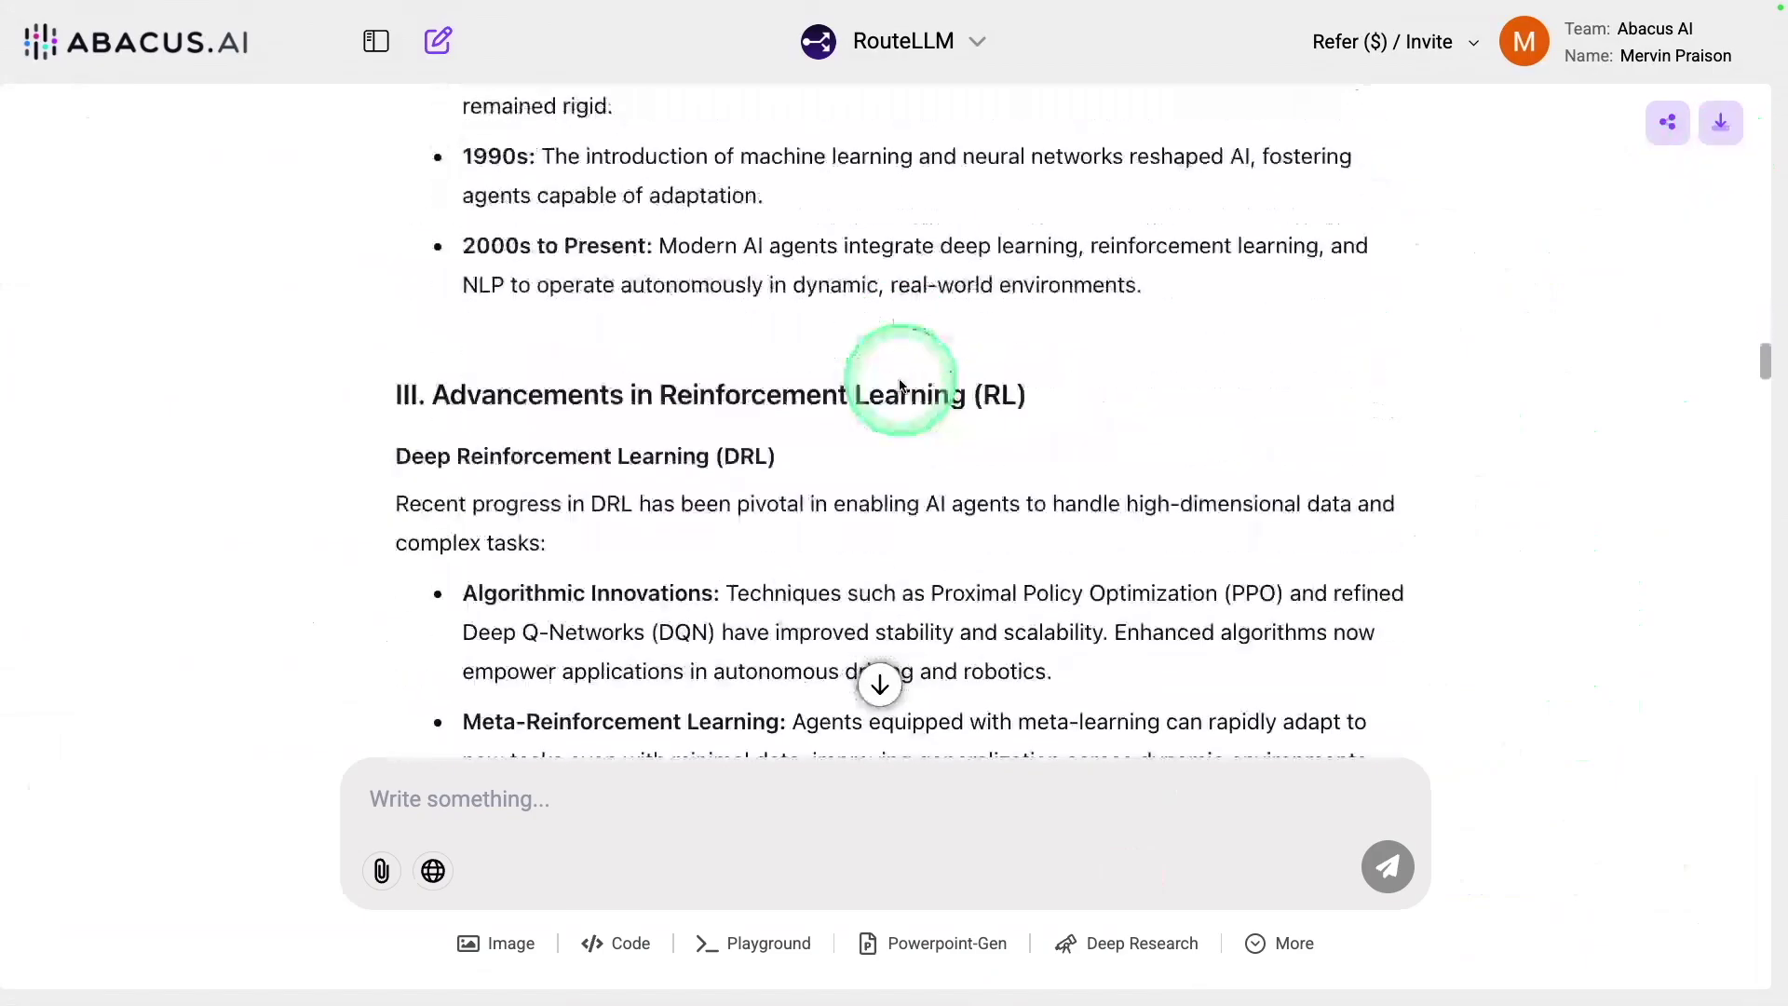
scroll(901, 384, "down", 12)
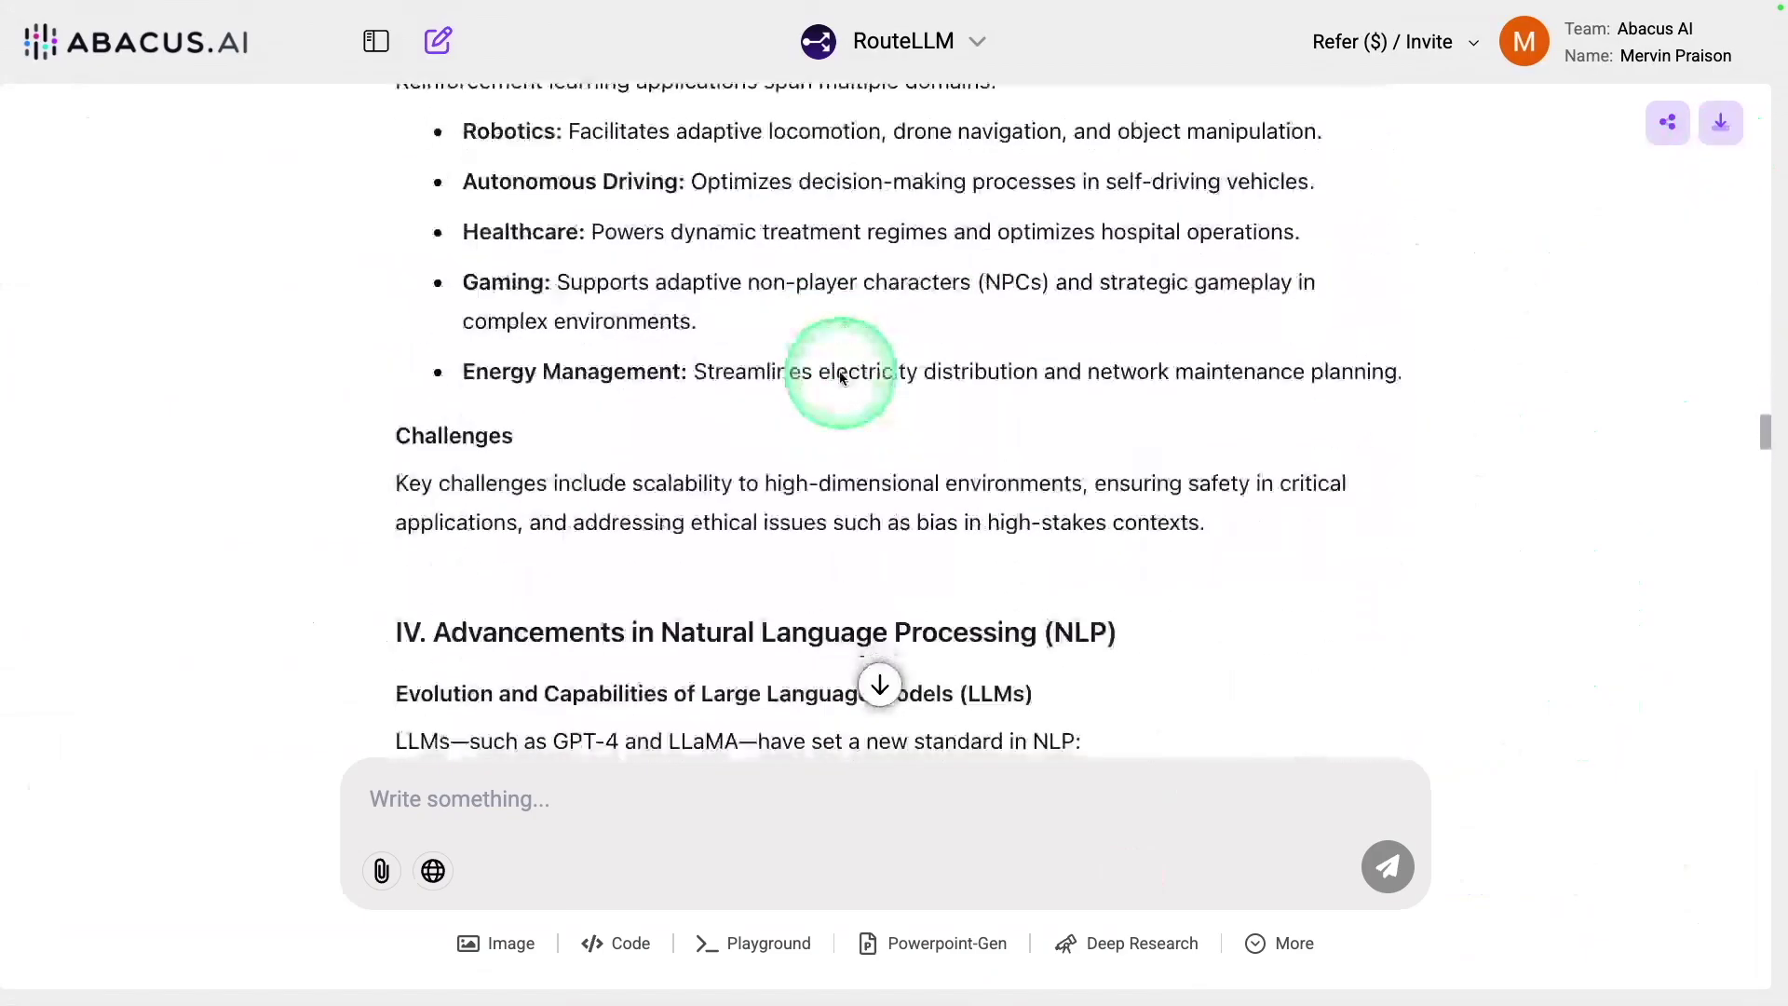
scroll(841, 376, "down", 14)
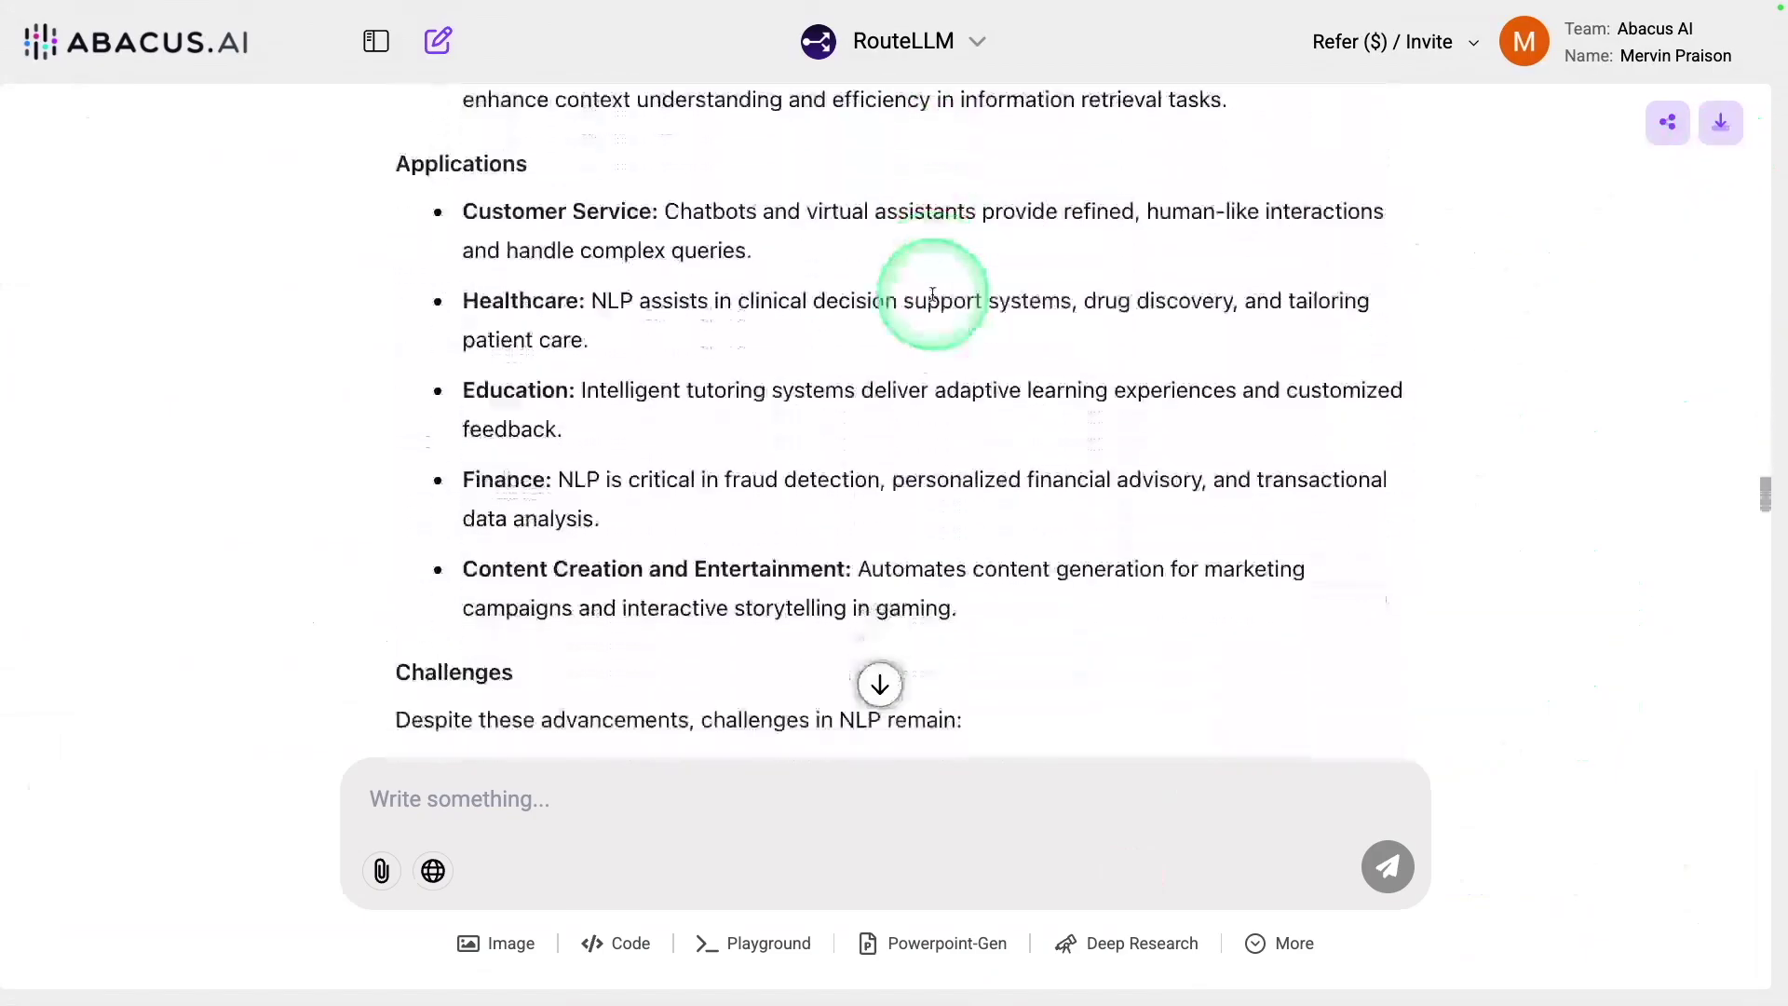
scroll(933, 294, "down", 10)
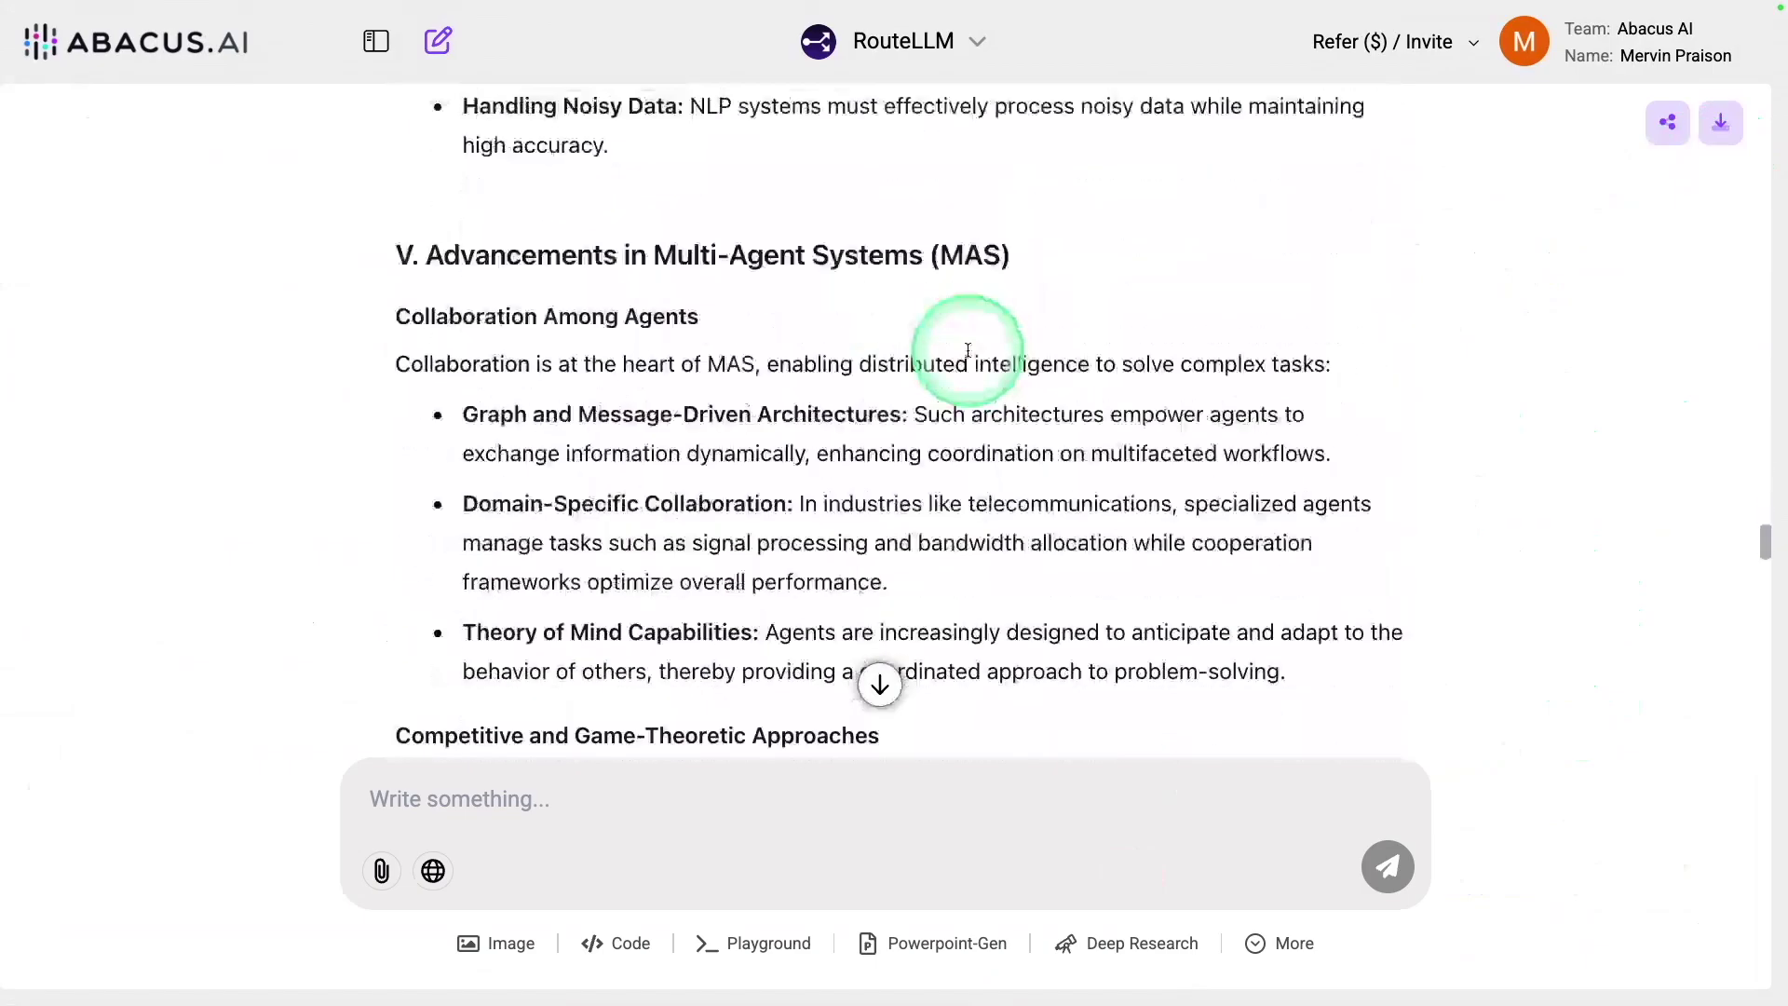
scroll(967, 350, "down", 15)
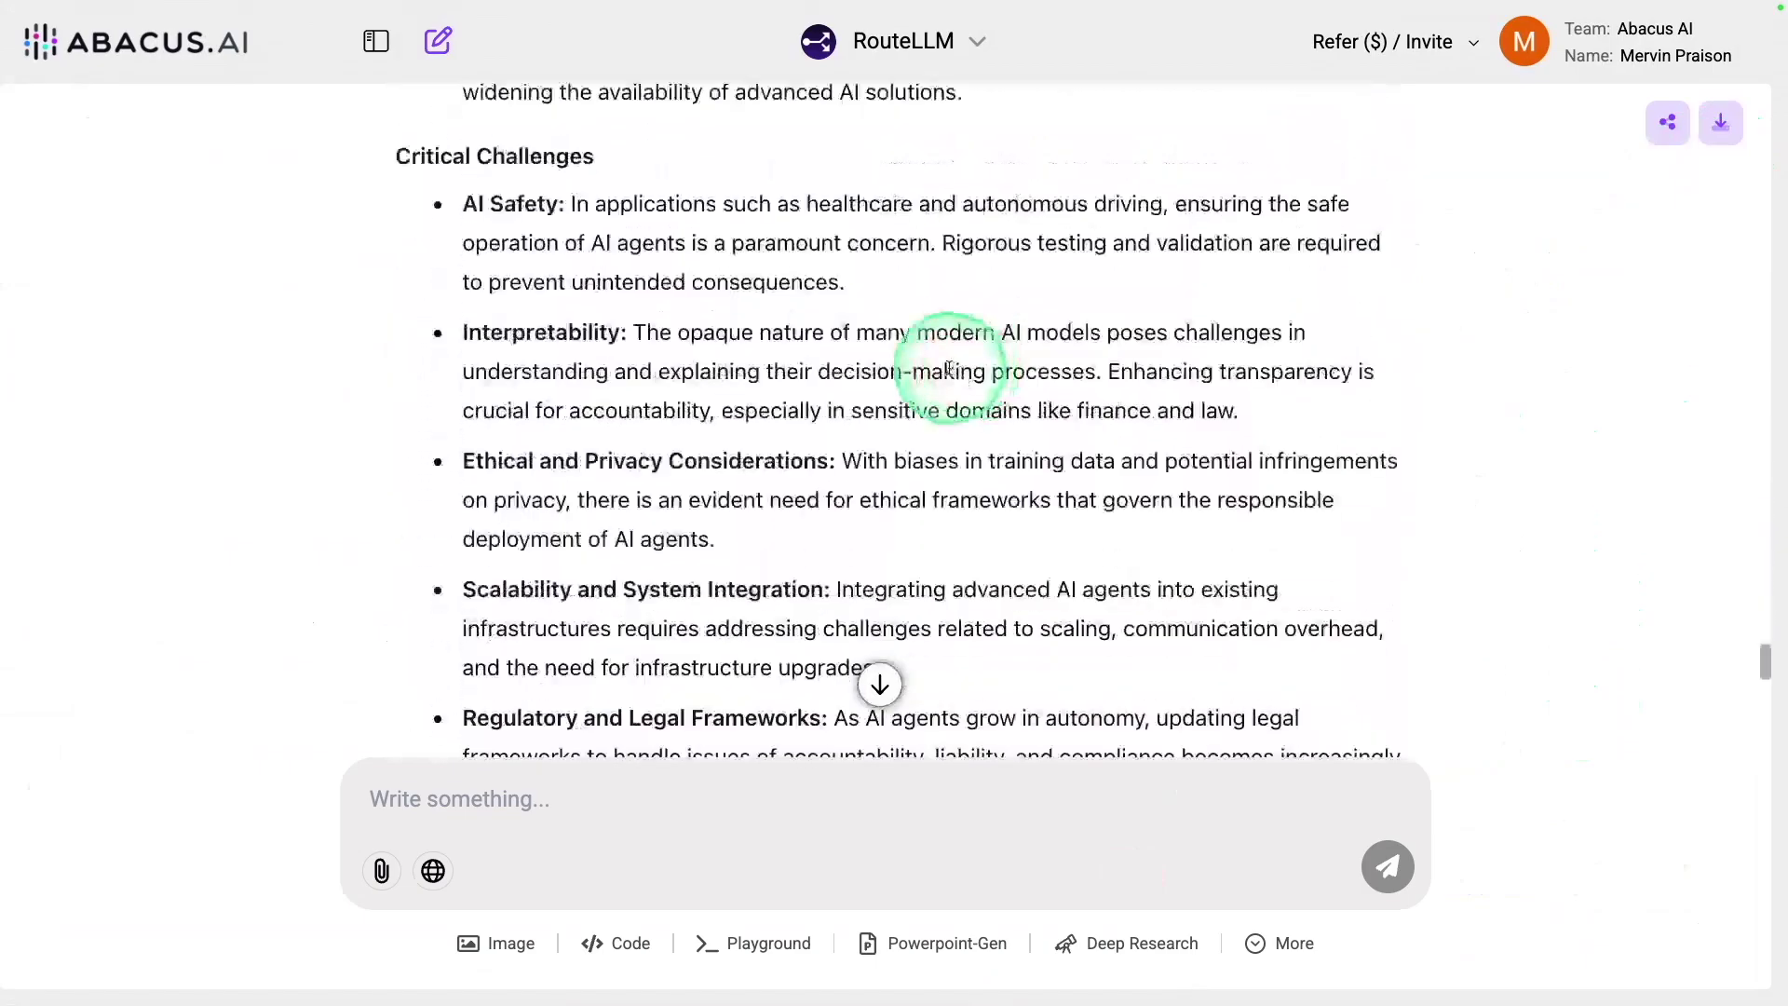
scroll(949, 370, "down", 12)
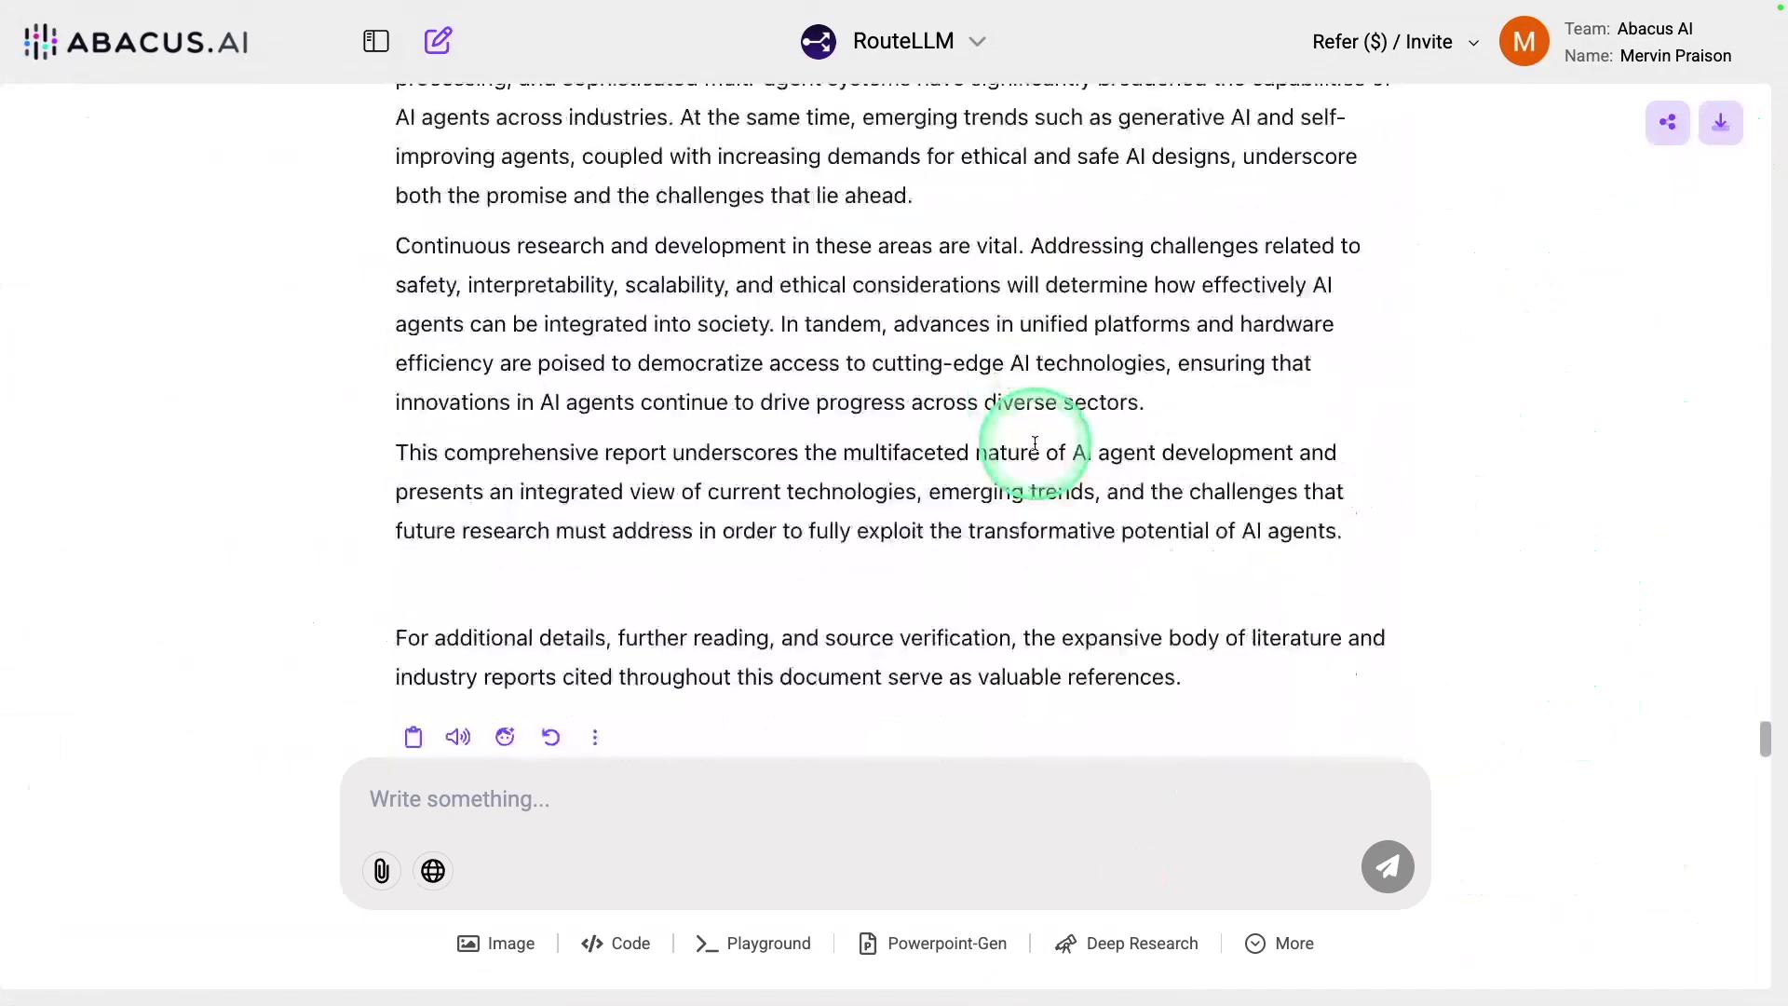
key("Home")
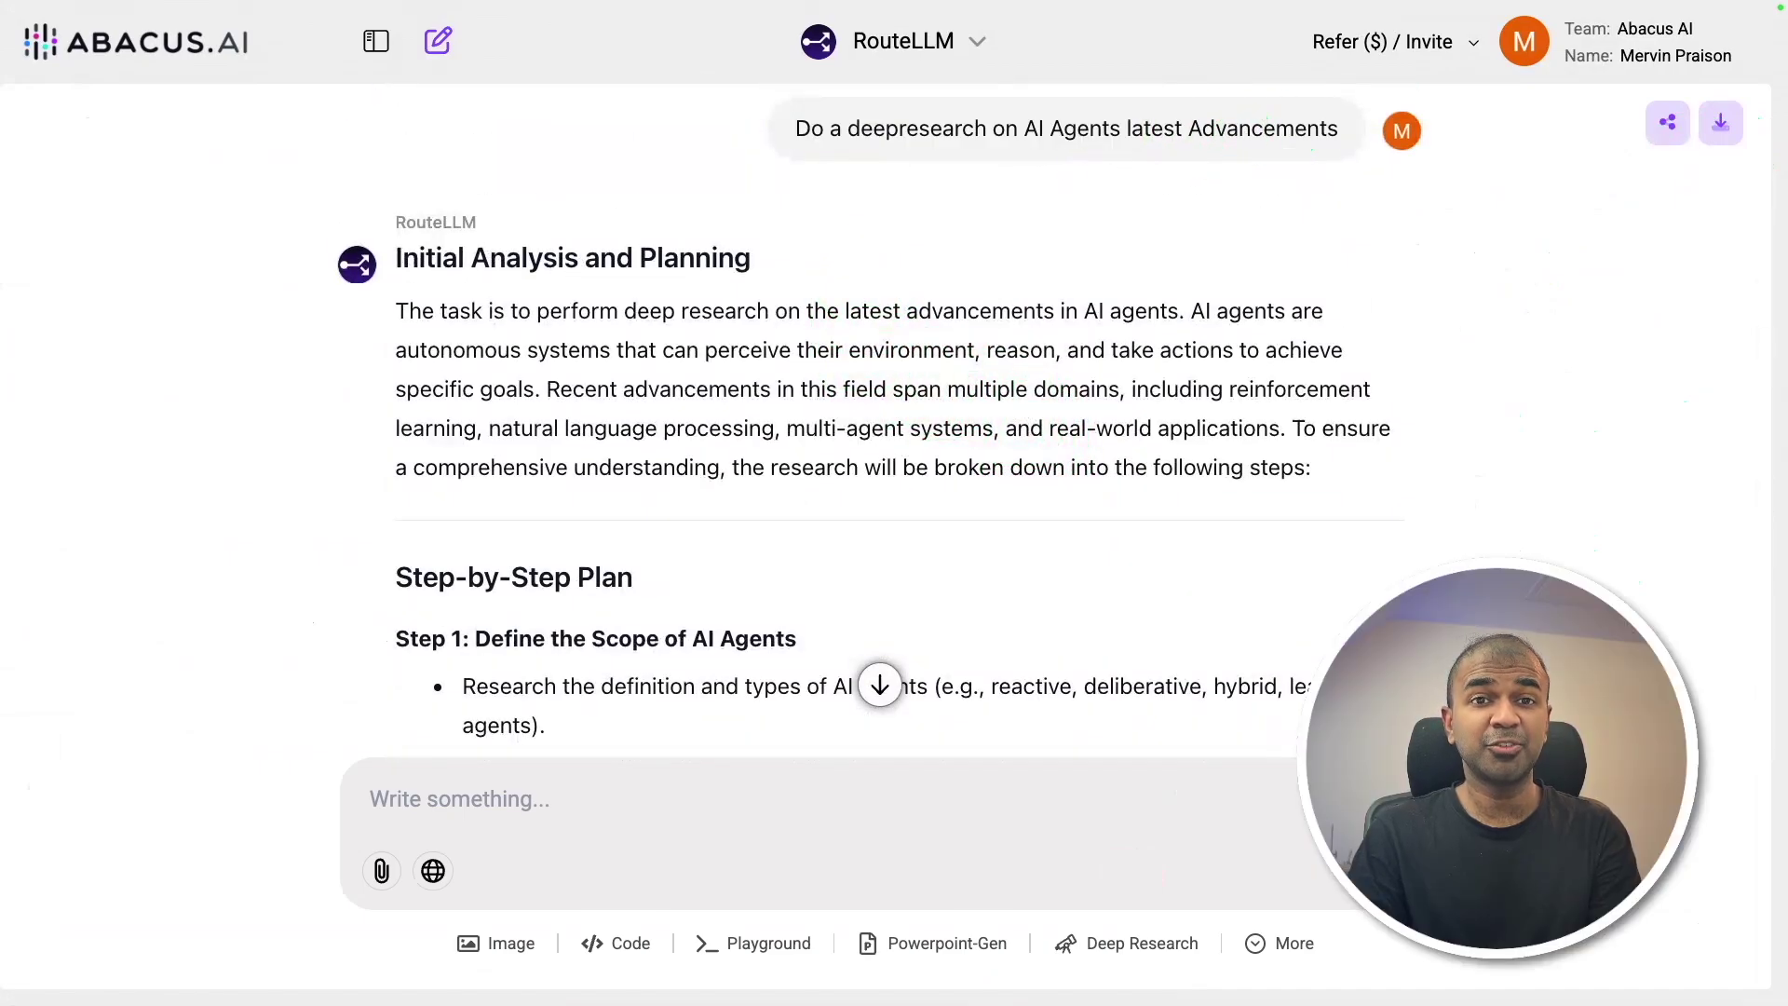
scroll(987, 517, "down", 6)
scroll(987, 512, "up", 6)
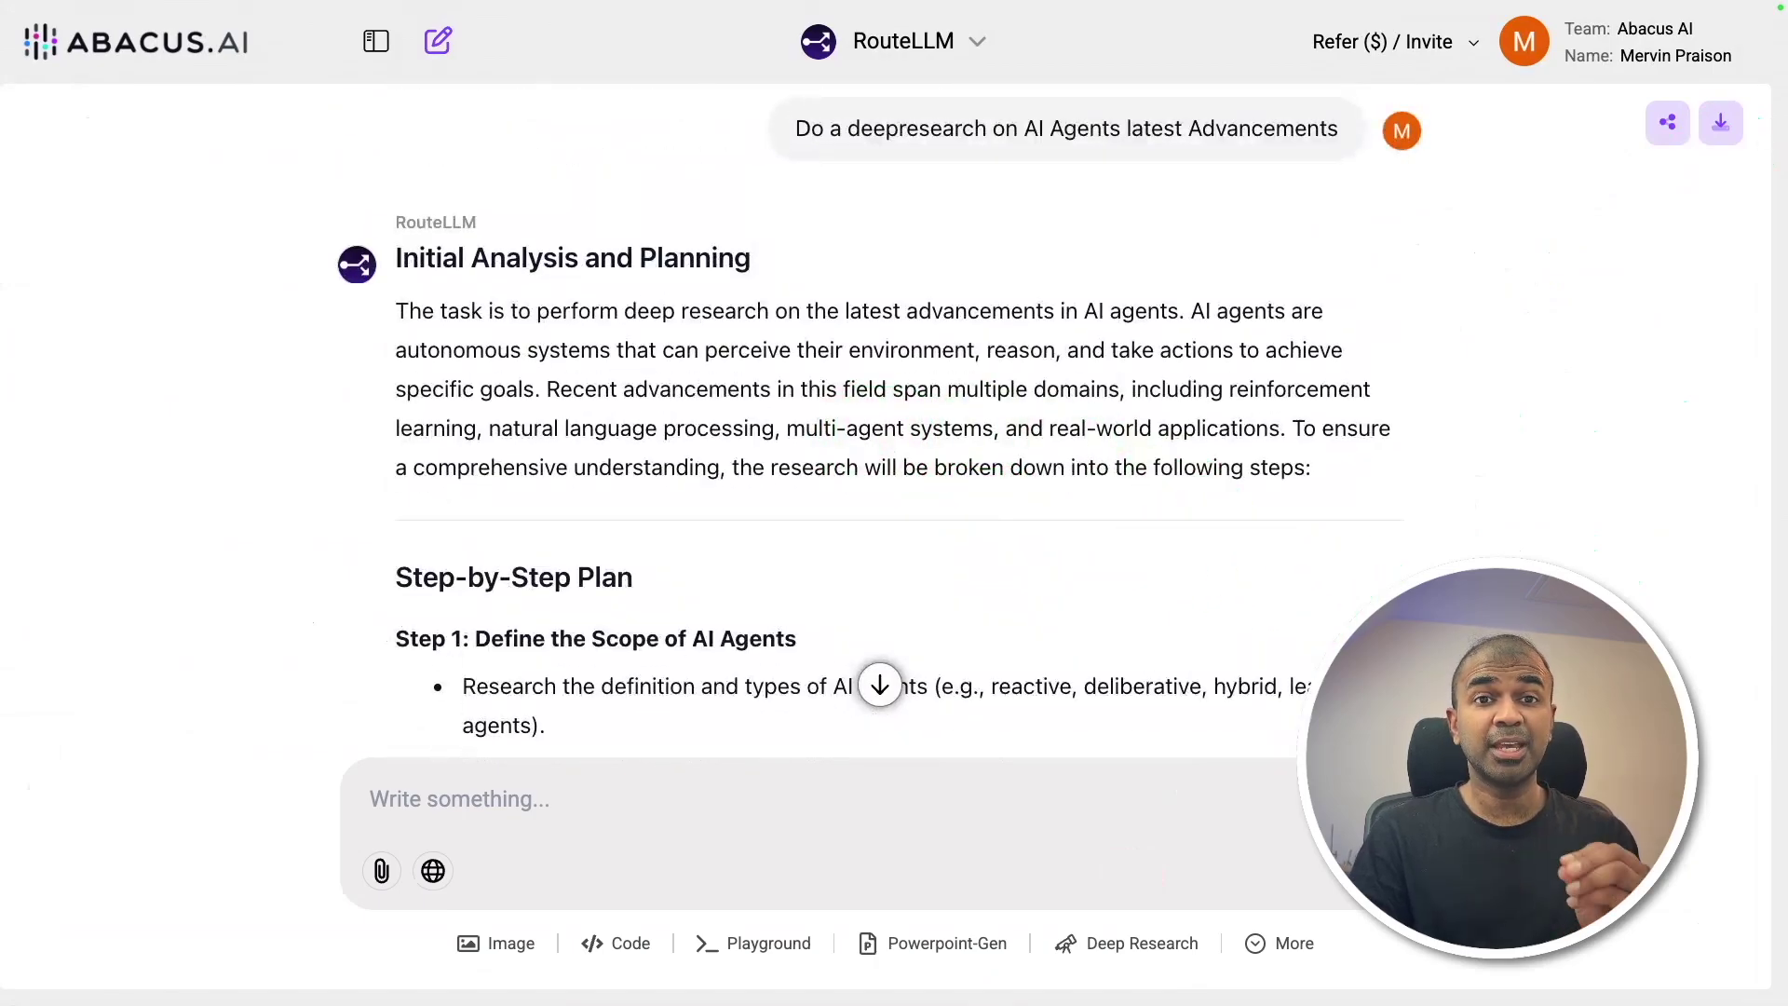
Show the chat history sidebar with TOOLS expanded to CodeLLM, Computer Agent, Tasks and AI Engineer
left_click(376, 44)
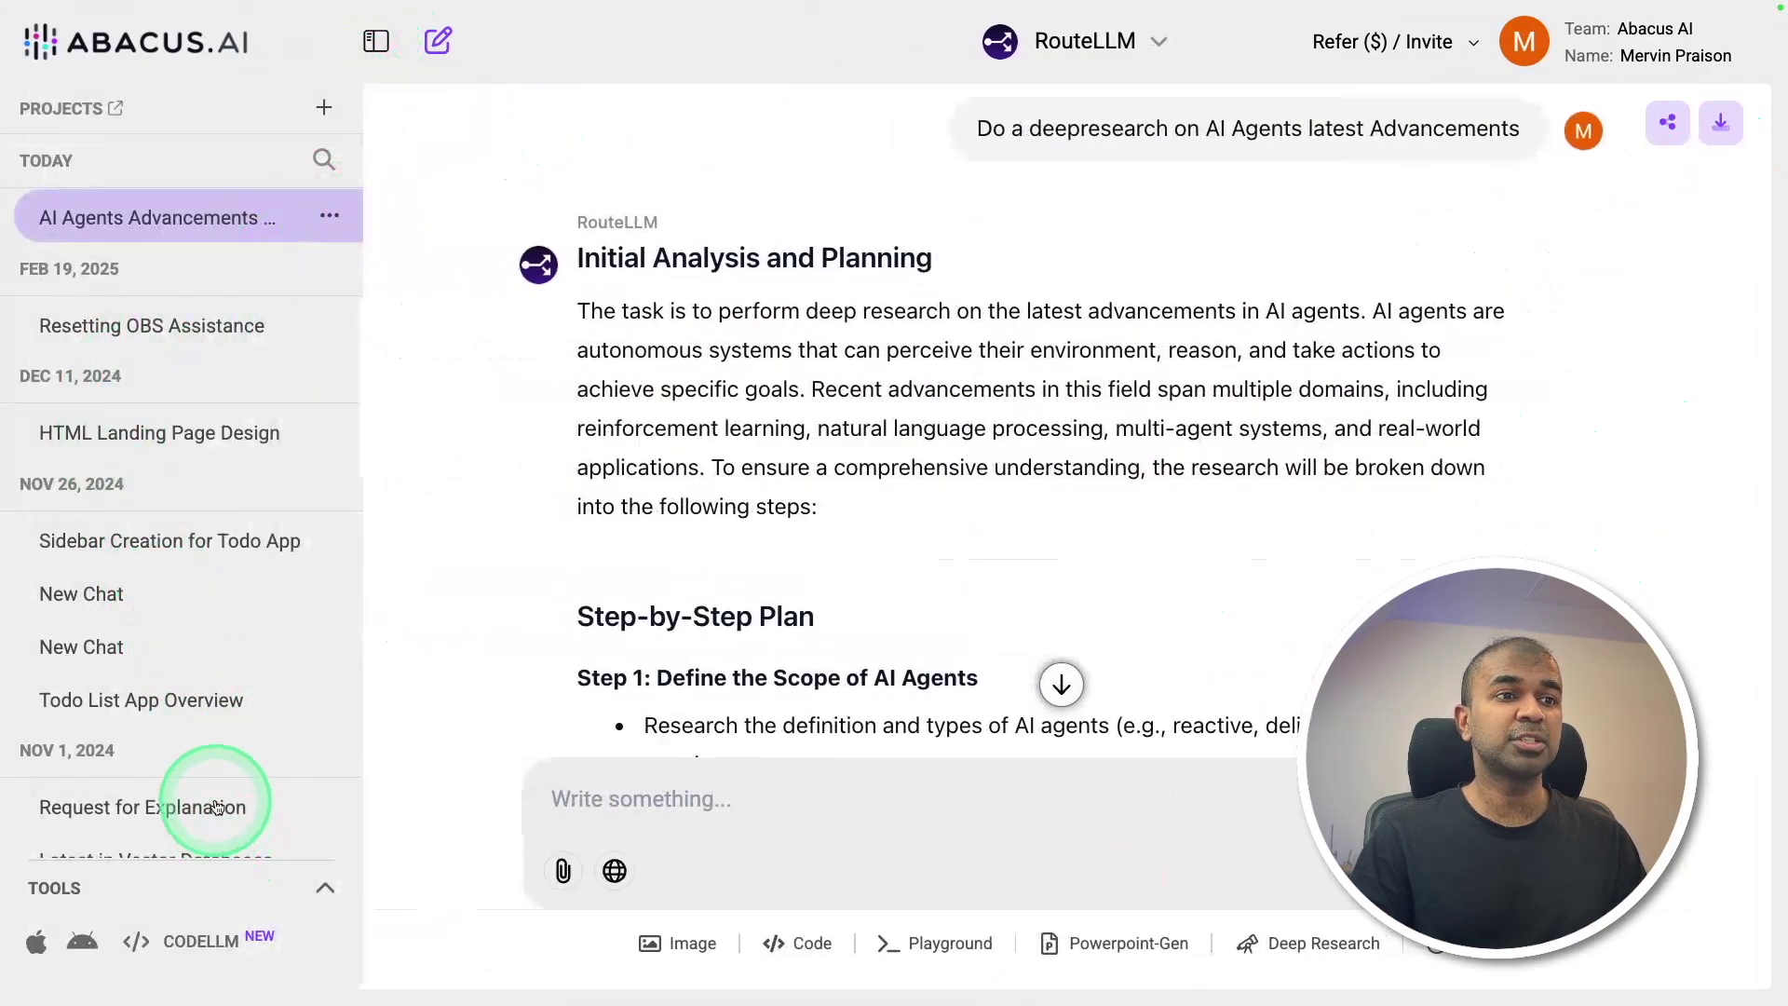
left_click(216, 888)
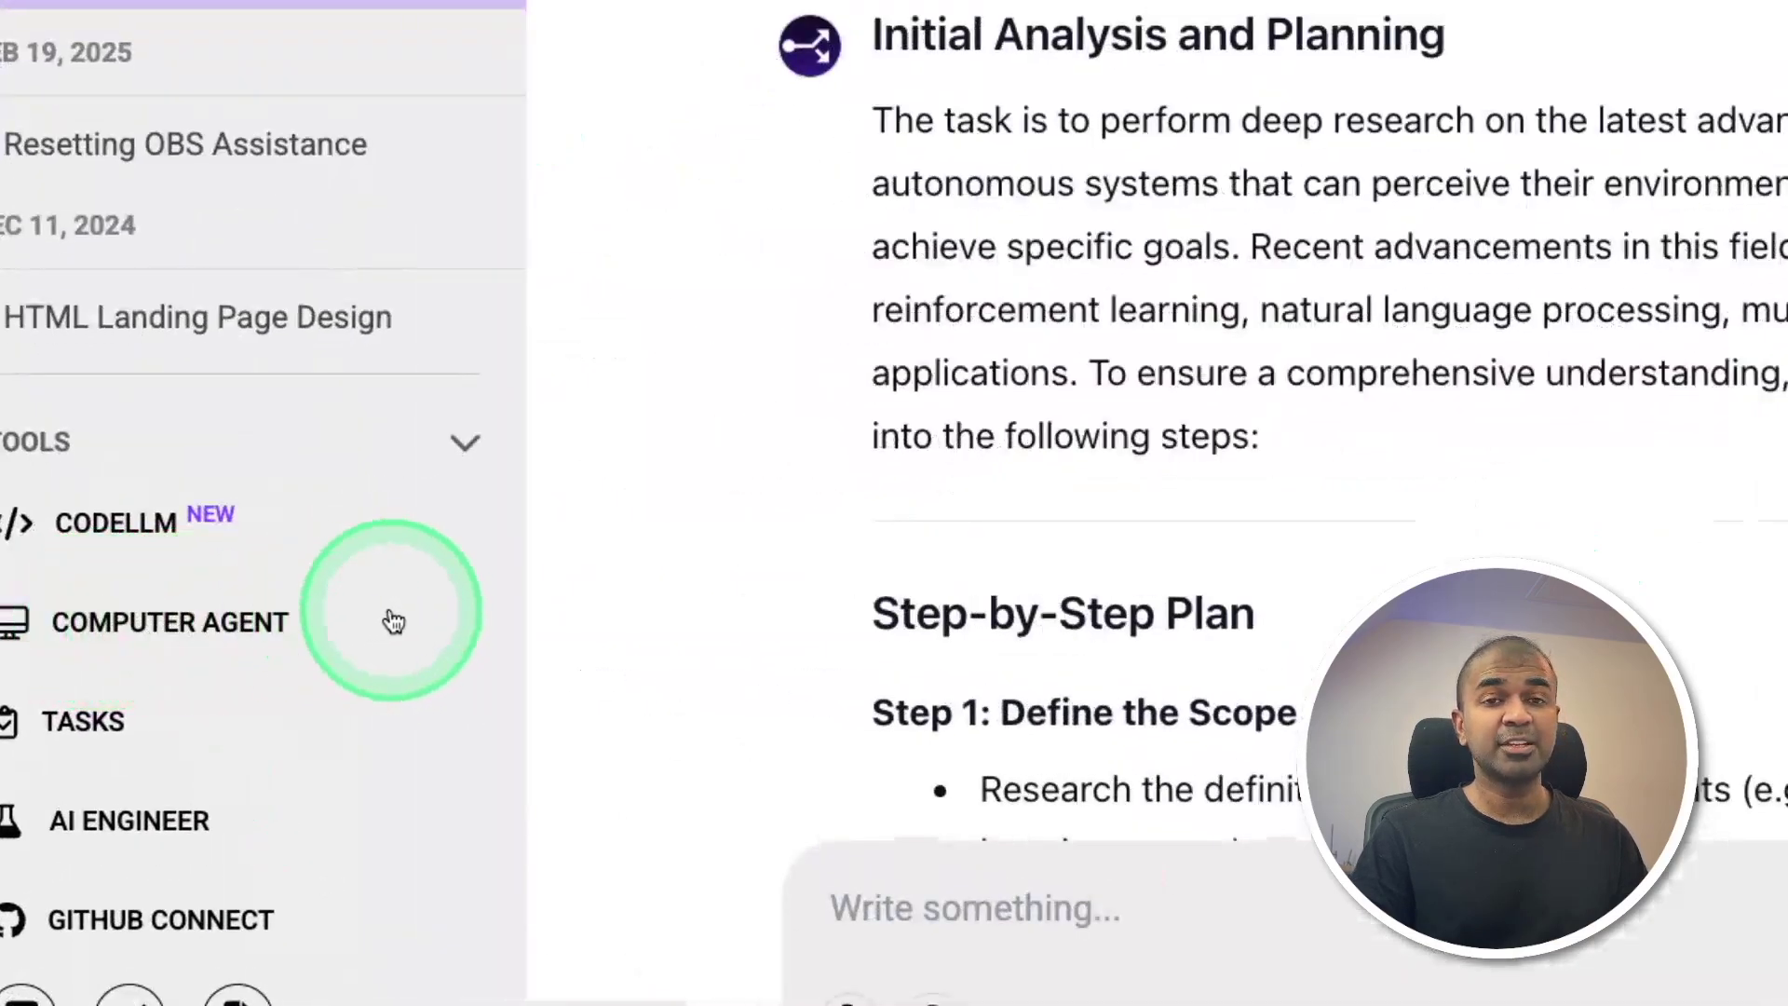